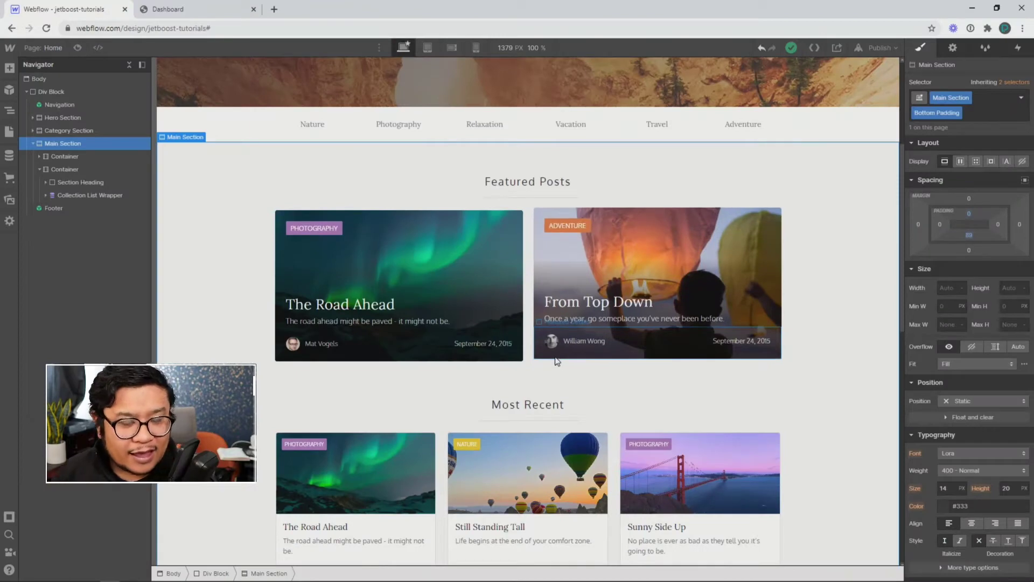
- Scroll the Designer canvas down to the Most Recent blog post grid
scroll(556, 361, down, 5)
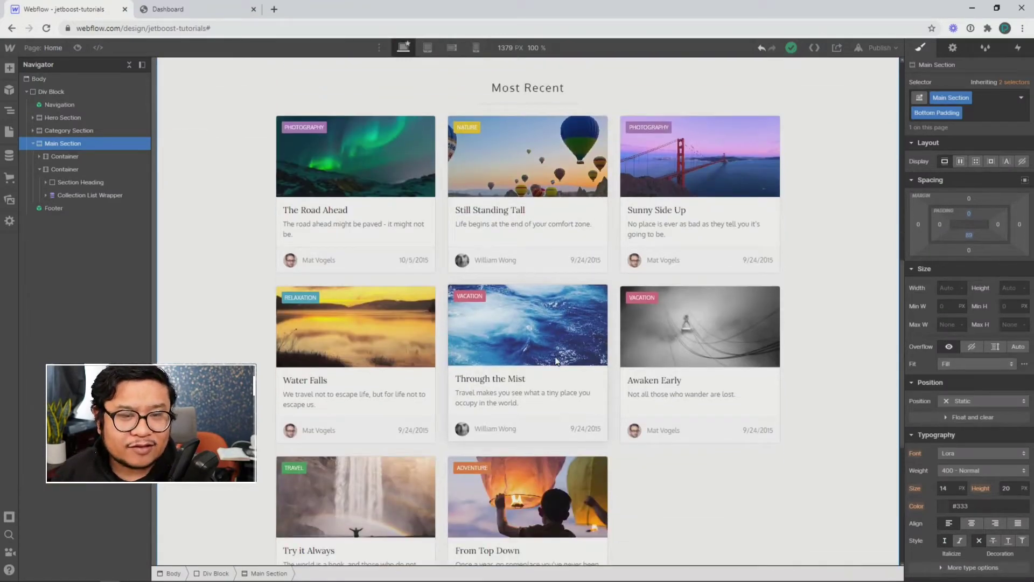
scroll(557, 361, down, 2)
- Select the Most Recent collection list and turn on pagination at 5 items per page
click(654, 405)
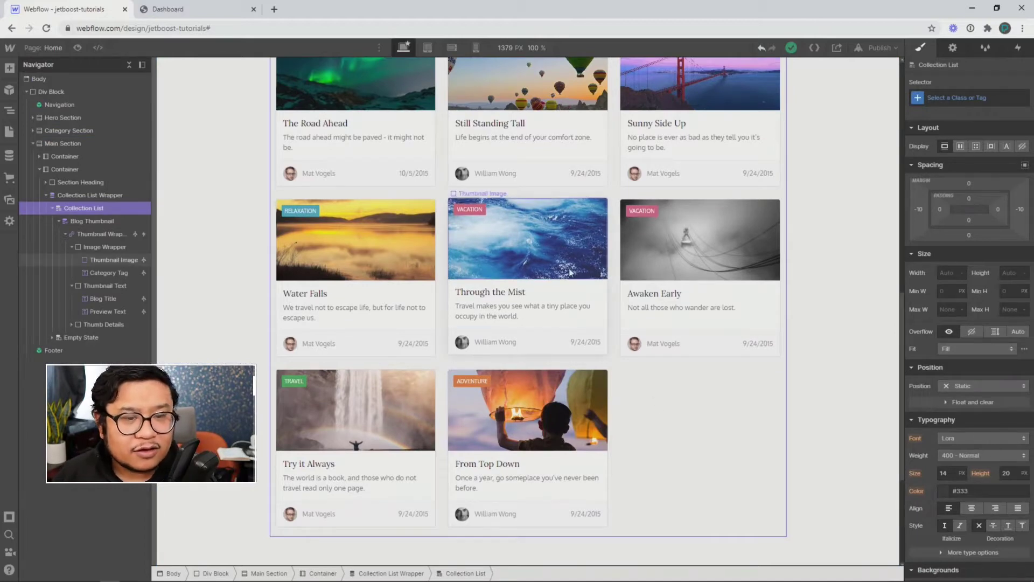
click(953, 49)
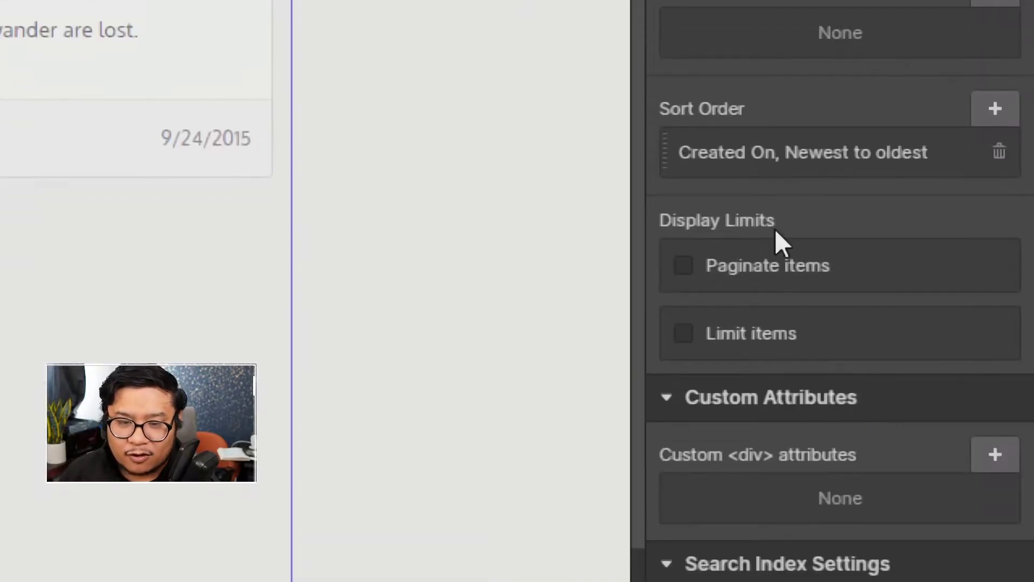
click(823, 271)
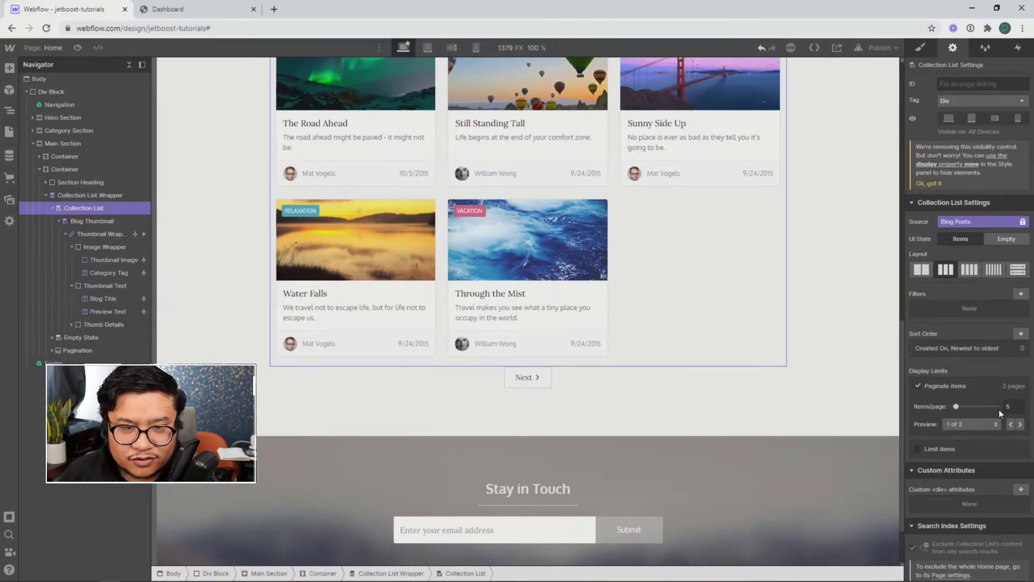
- Step the pagination preview back and forth between page 1 and page 2
scroll(802, 353, up, 2)
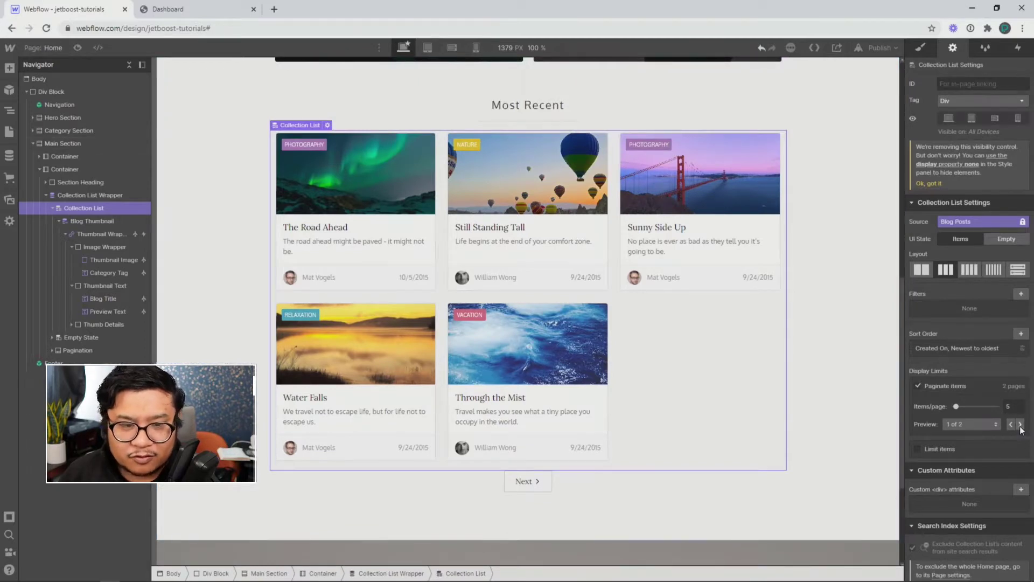
click(1020, 425)
click(1011, 424)
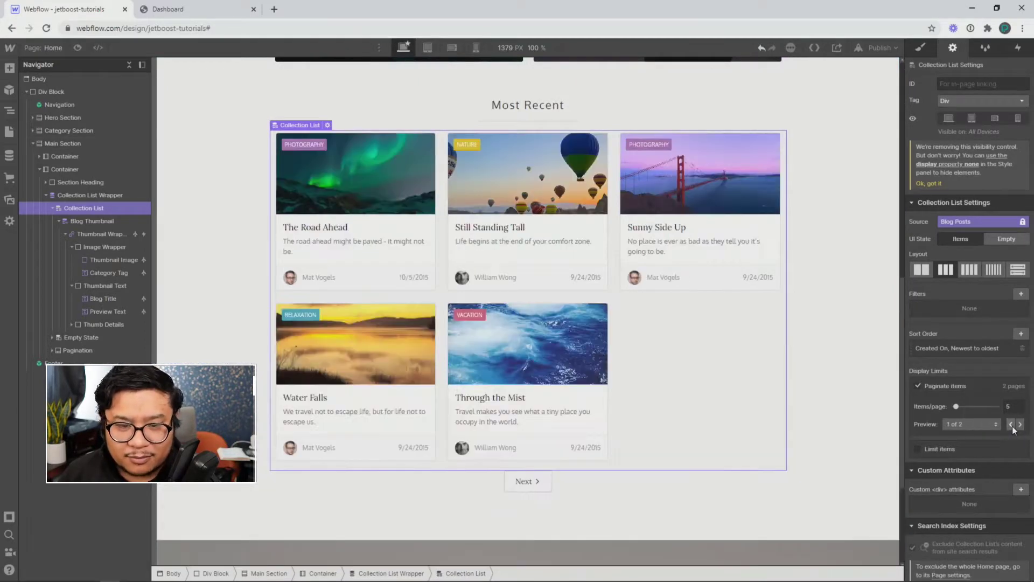
click(1019, 424)
click(1011, 425)
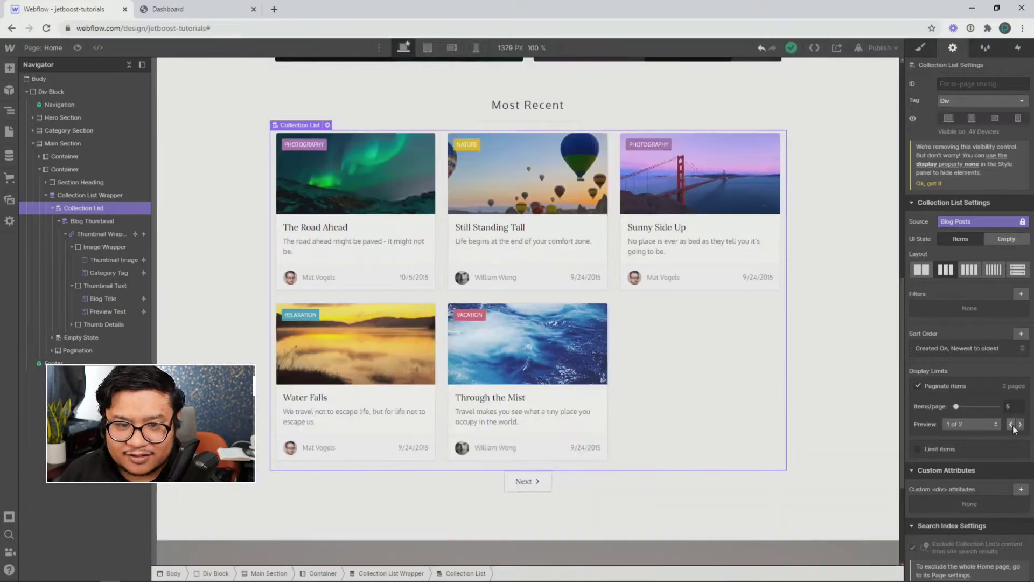
click(1019, 424)
click(1011, 425)
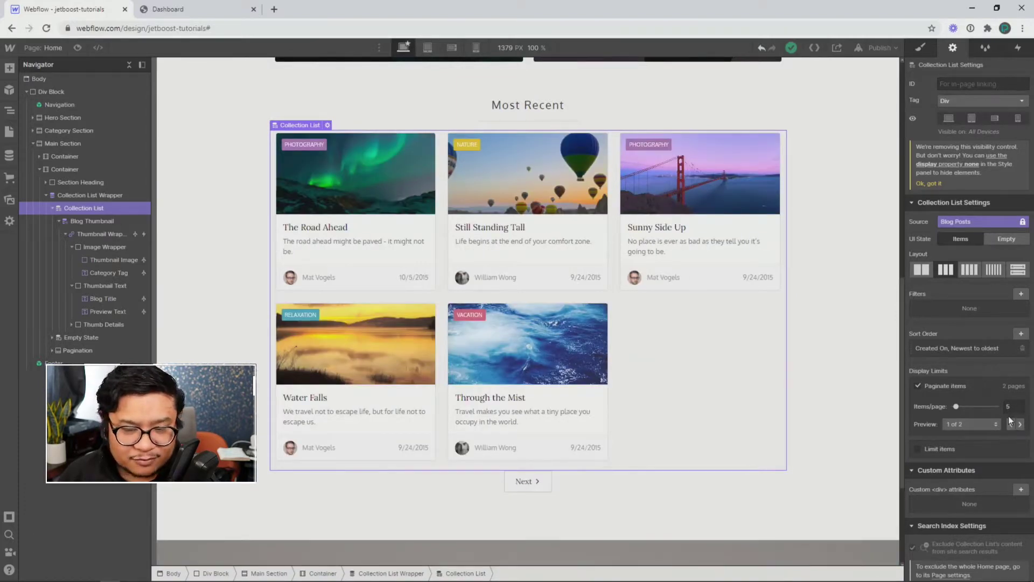
- In Preview, switch between post pages 1 and 2 with the Next and Previous buttons
click(77, 48)
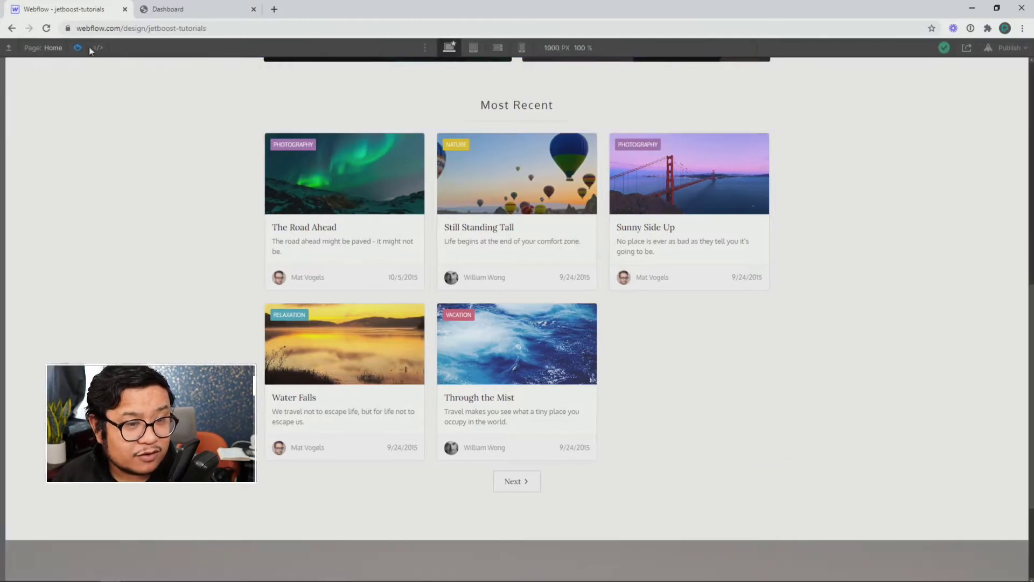
click(520, 481)
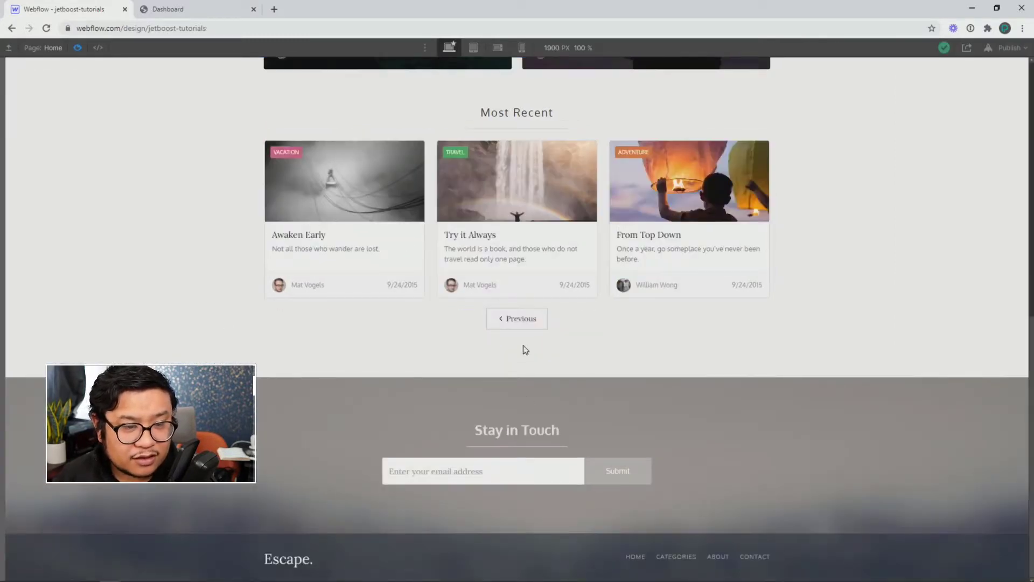
click(517, 320)
click(517, 490)
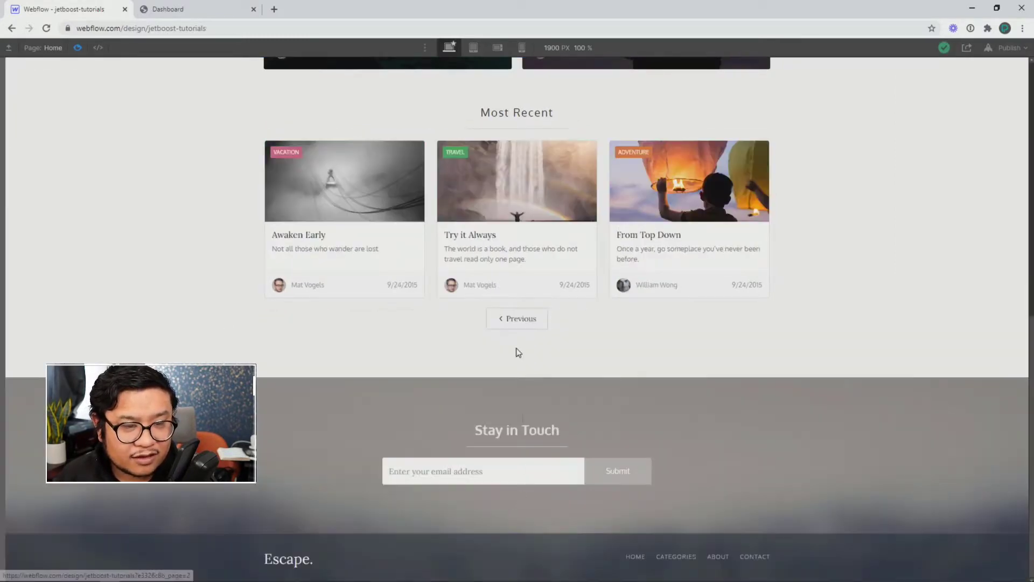
click(514, 321)
click(514, 489)
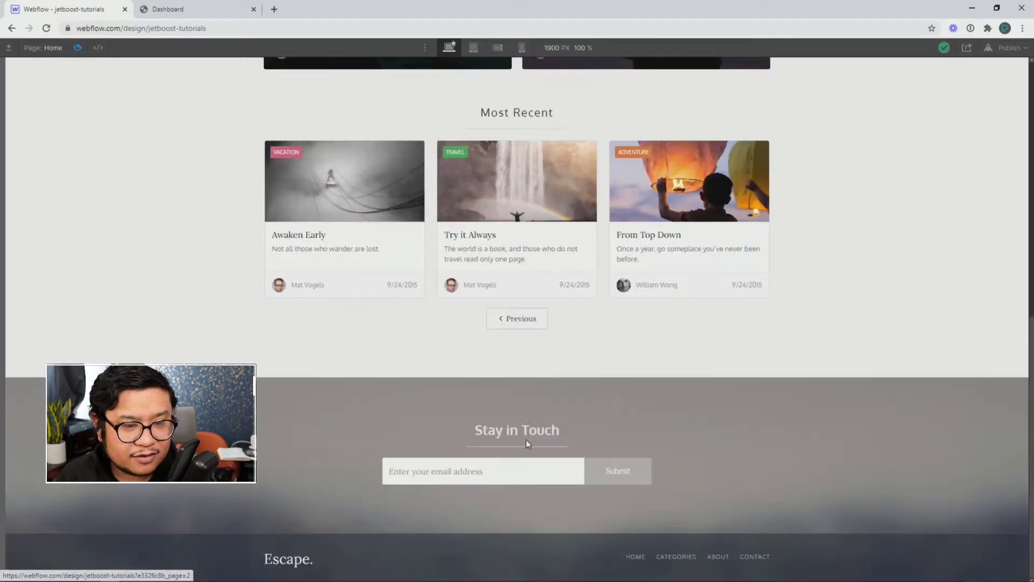
click(517, 324)
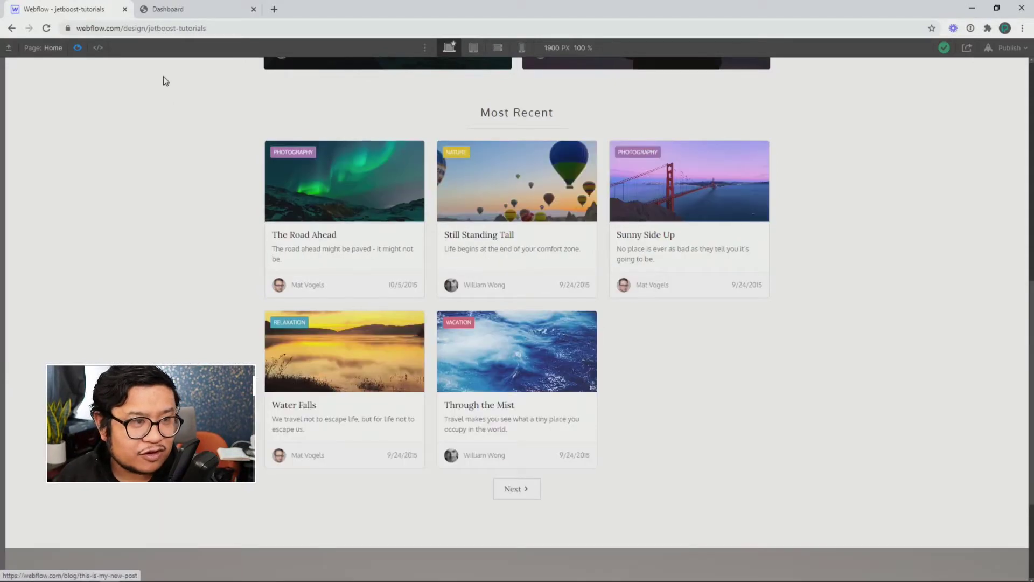
- Exit Preview and publish the site to its webflow.io staging domain
click(78, 47)
click(878, 48)
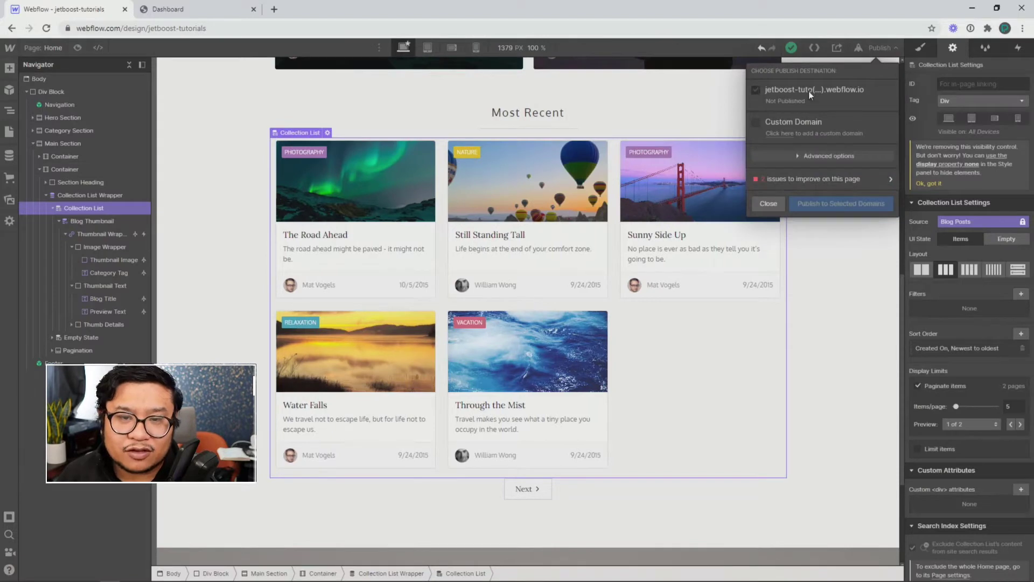
click(835, 206)
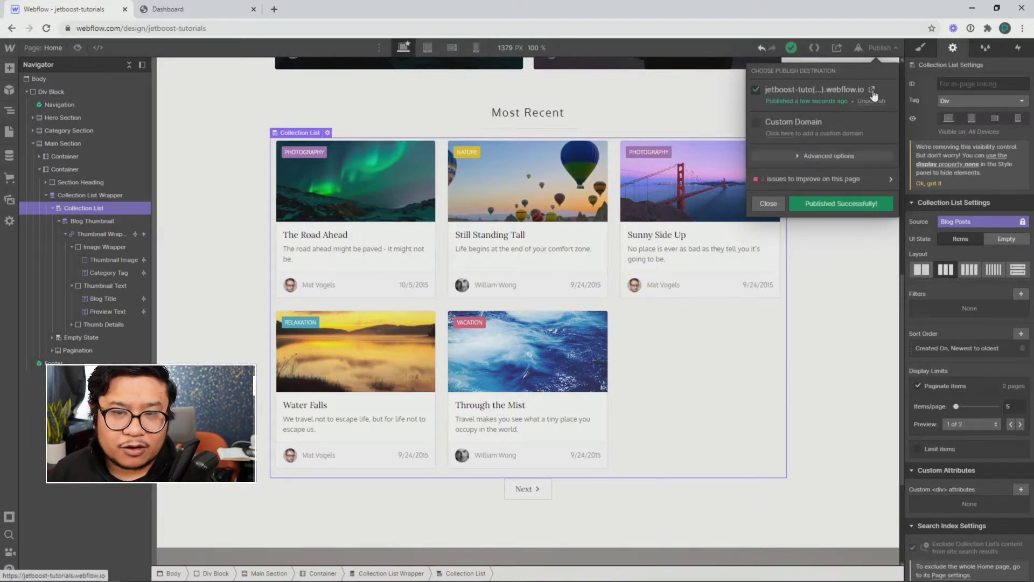
- On the live staging site, load page 2 of posts with Next, then return with Previous
click(873, 90)
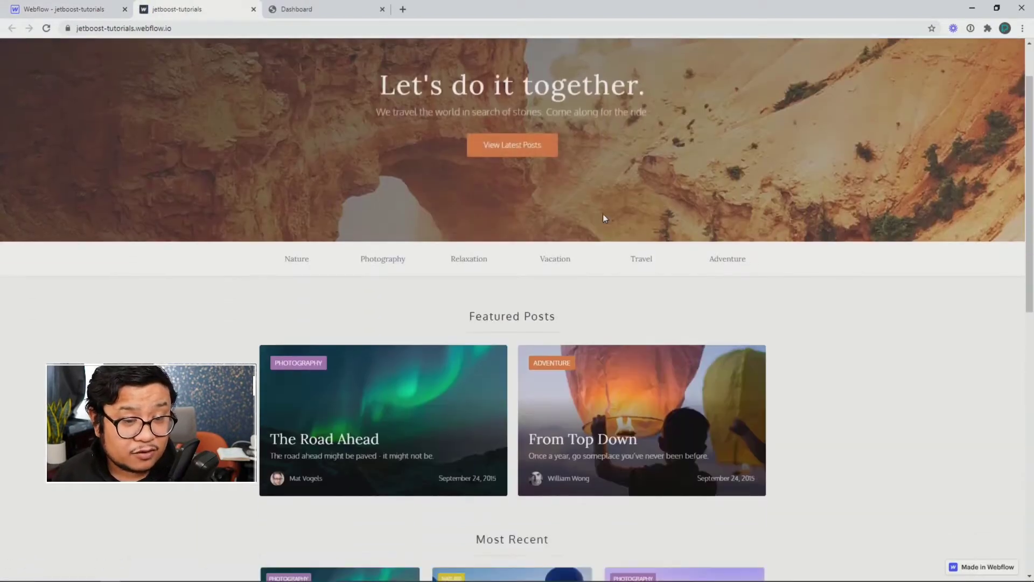
scroll(603, 218, down, 10)
scroll(569, 426, up, 2)
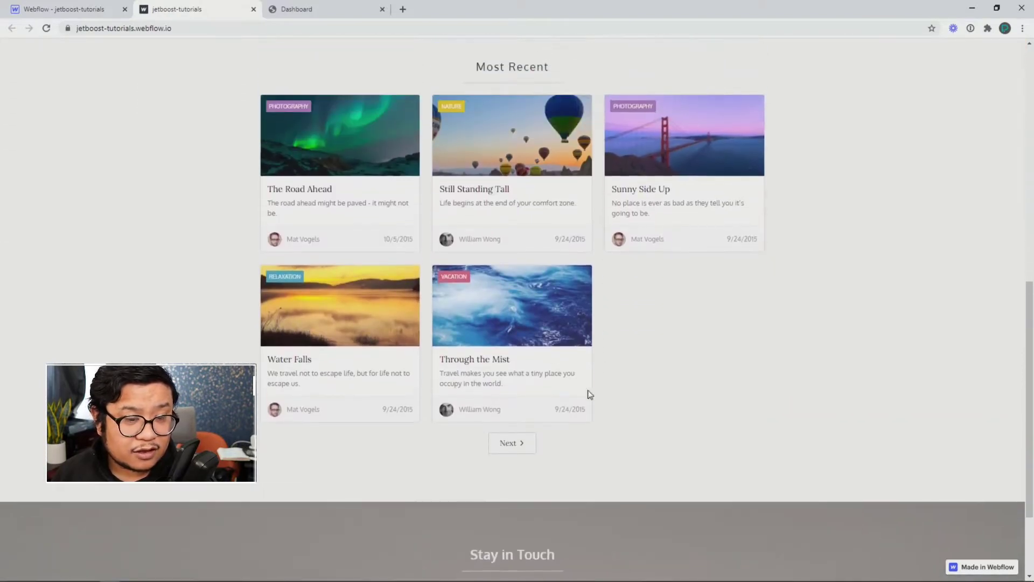
click(512, 443)
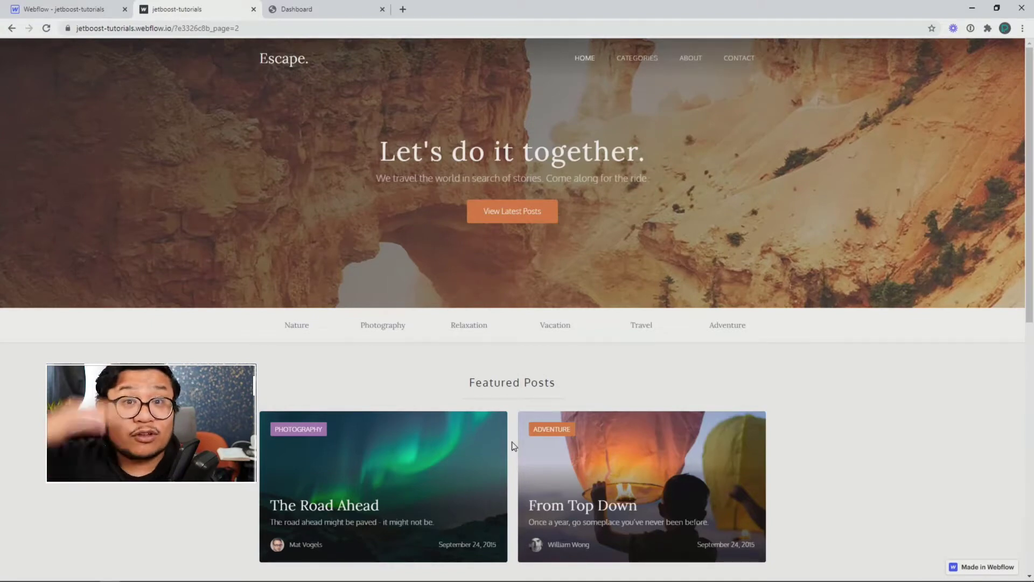
scroll(513, 446, down, 9)
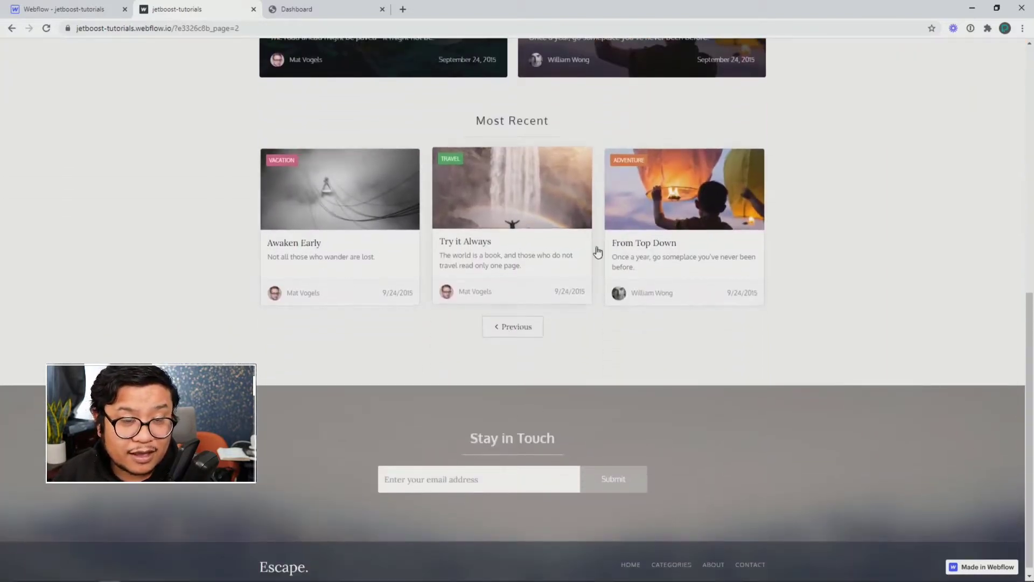
click(508, 326)
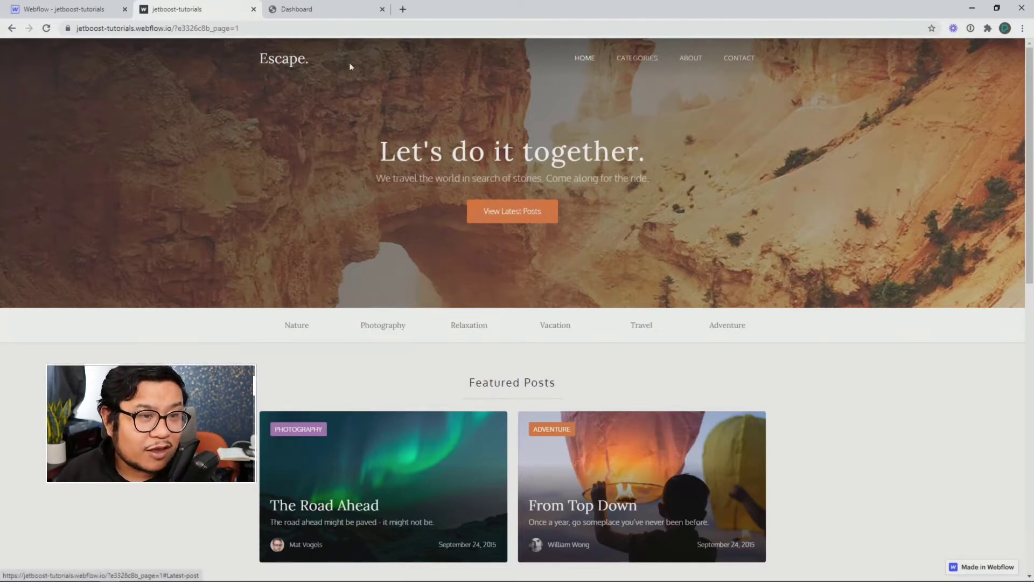
- Uncheck Paginate items on the Most Recent list so all posts show, then go to Jetboost
click(62, 10)
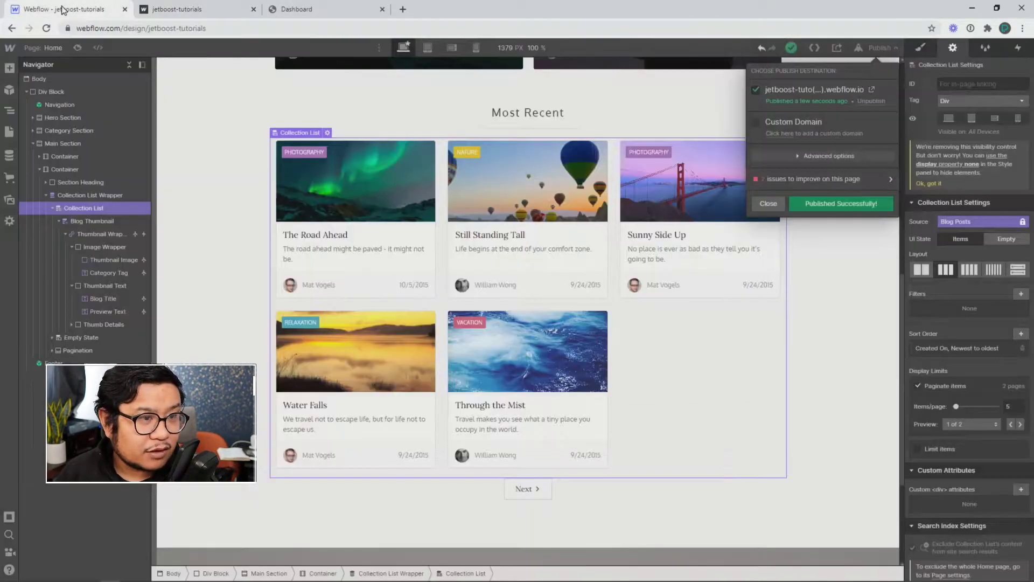
click(875, 42)
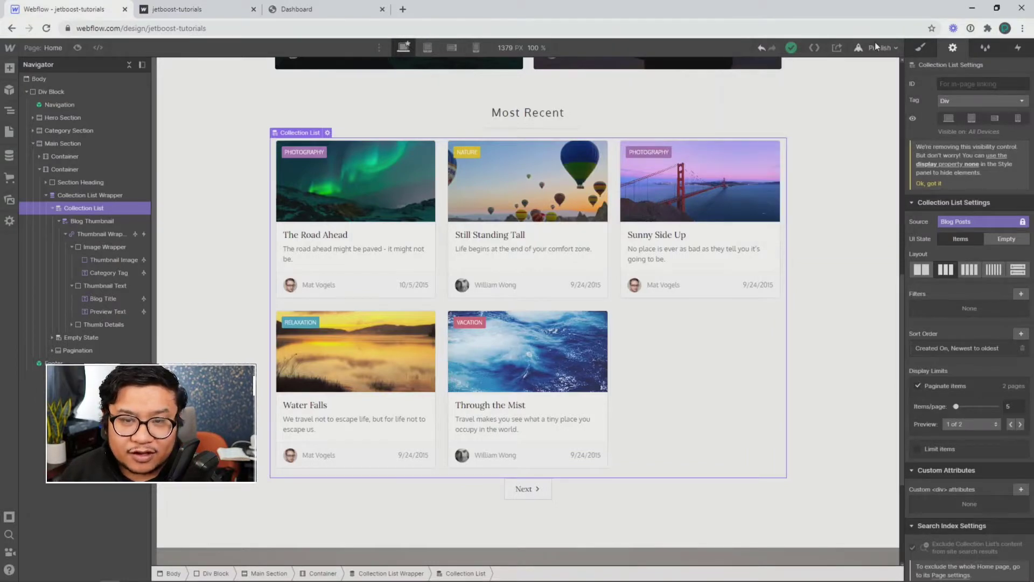
click(937, 385)
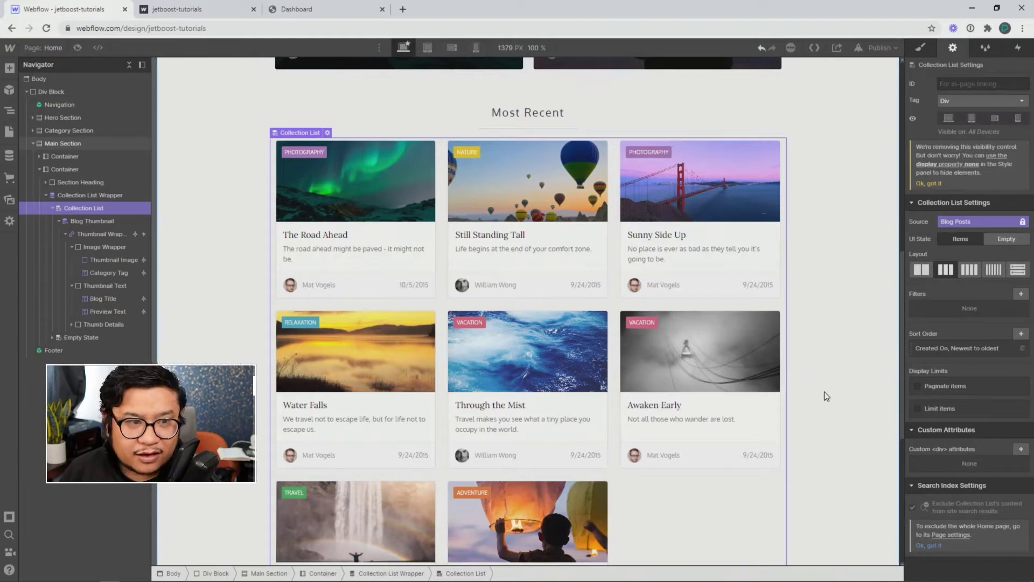
click(296, 9)
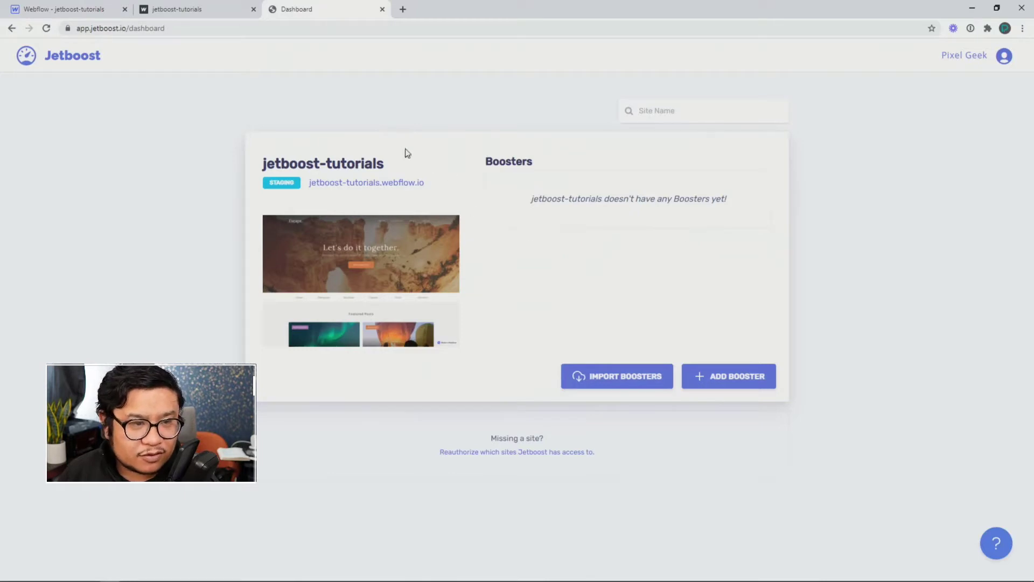
- Add and create a new Advanced Pagination booster for jetboost-tutorials
click(736, 381)
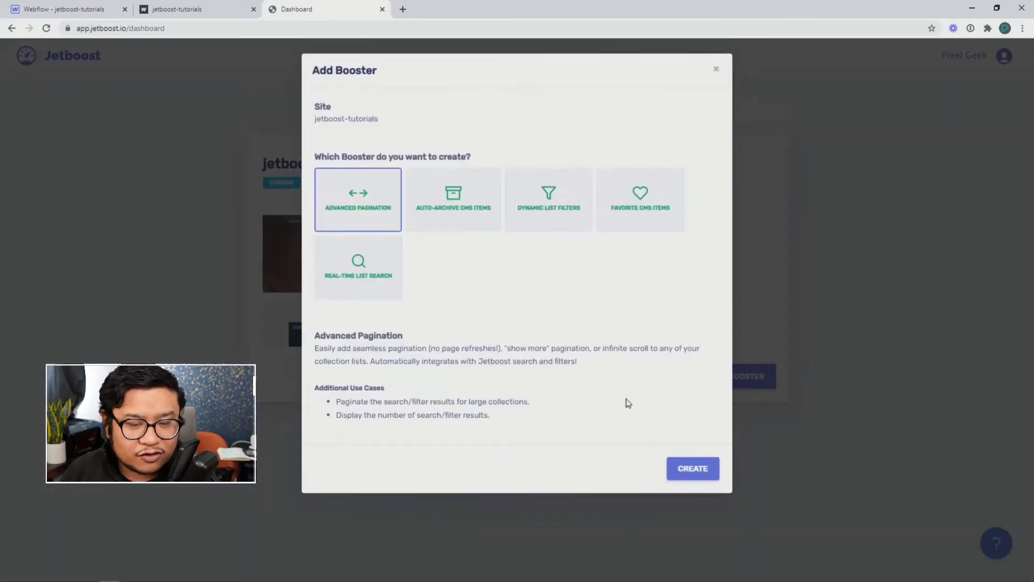
click(686, 467)
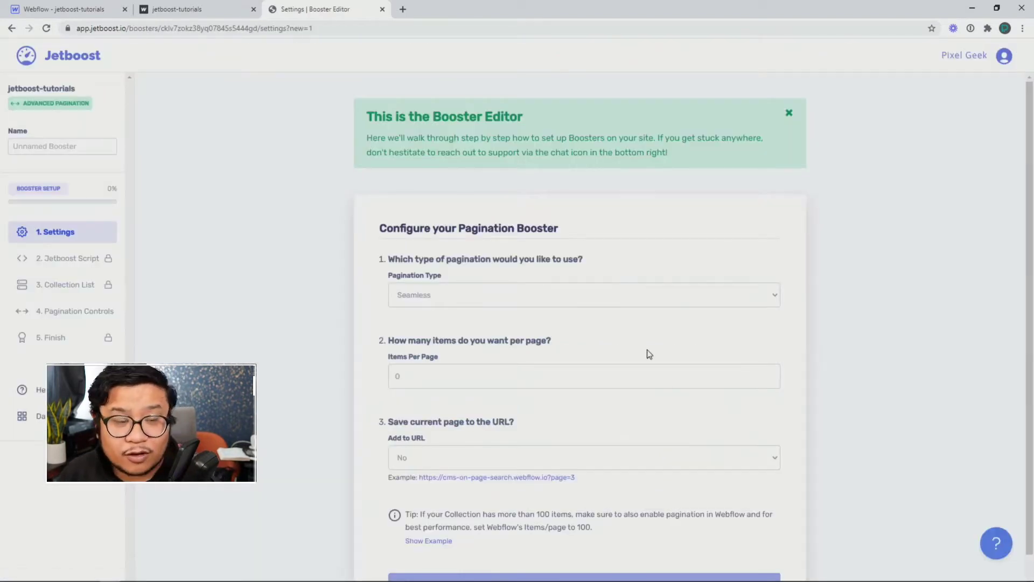
- Set Items Per Page to 4 and Add to URL to Yes, then continue
scroll(468, 310, down, 1)
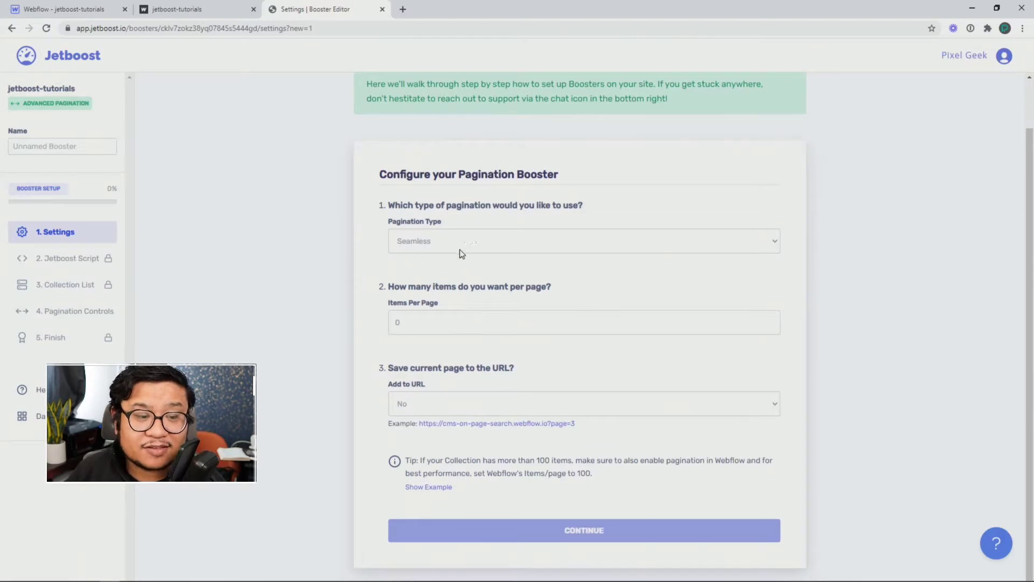
scroll(416, 319, down, 1)
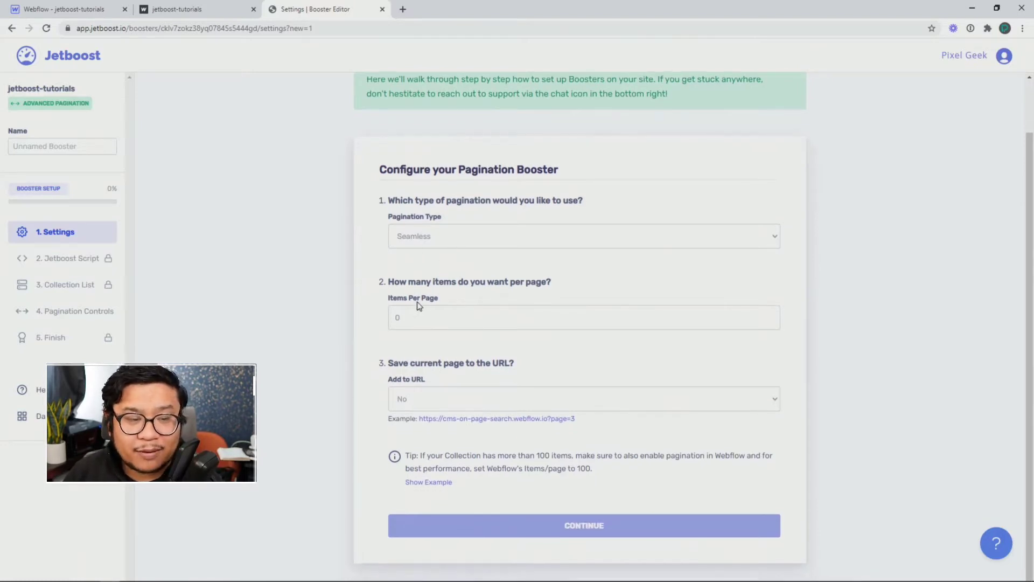
click(419, 314)
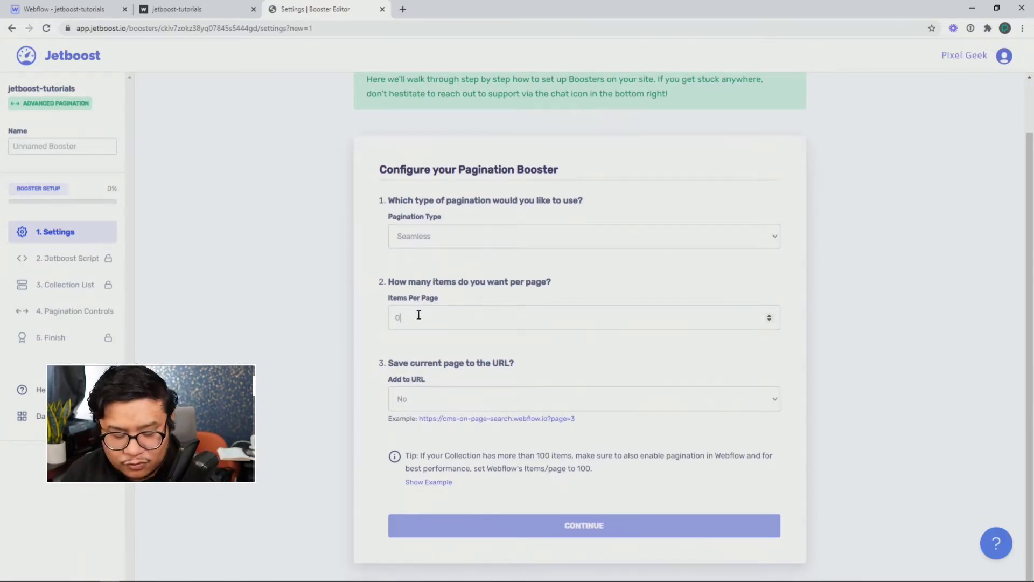
text(4)
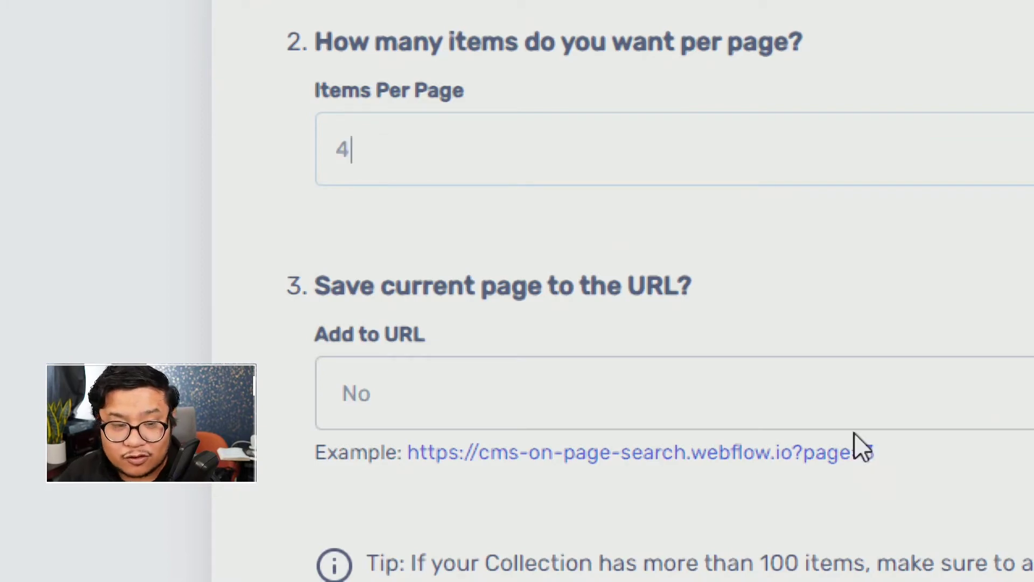
click(774, 396)
click(676, 441)
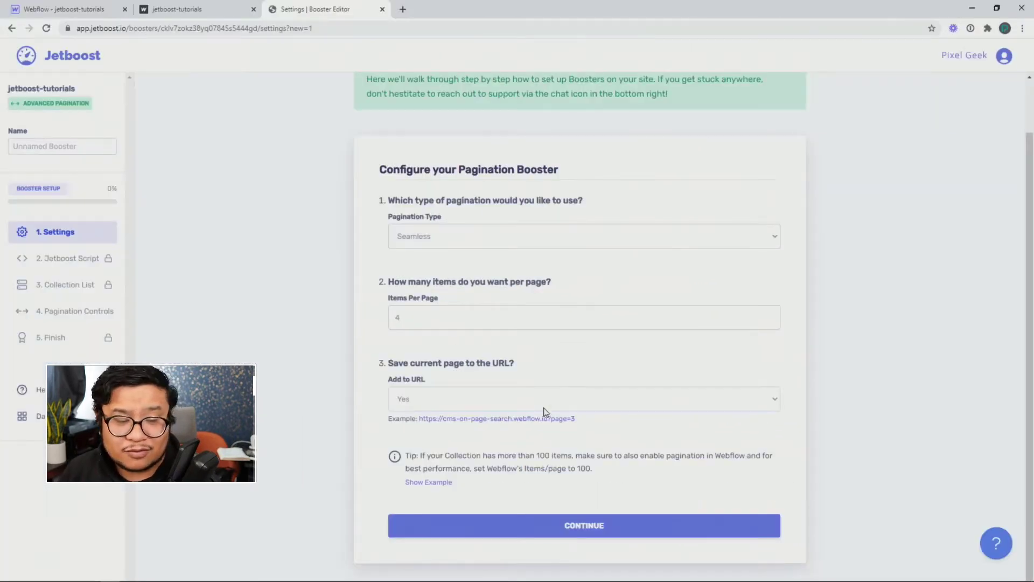
click(582, 525)
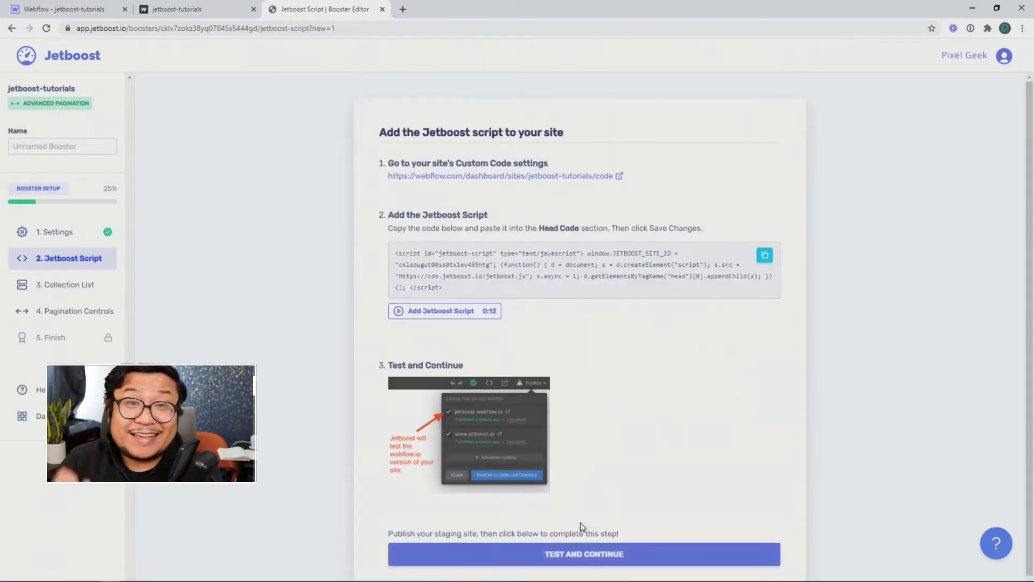
- Copy the Jetboost script snippet from the Jetboost Script step
click(766, 255)
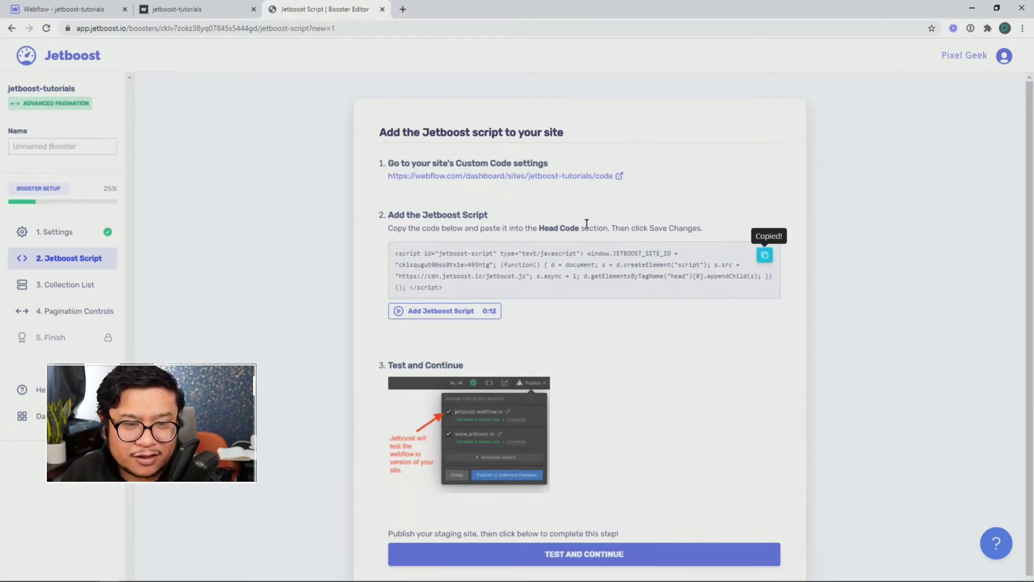
- Paste the Jetboost script into Webflow's Head Code, save, and publish to webflow.io
click(618, 178)
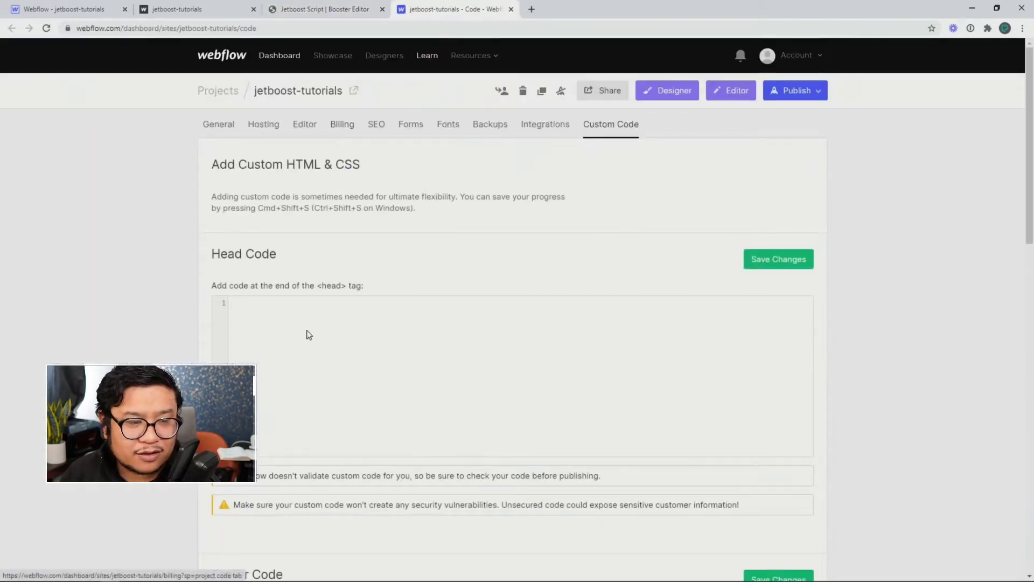
click(519, 330)
key(ctrl+v)
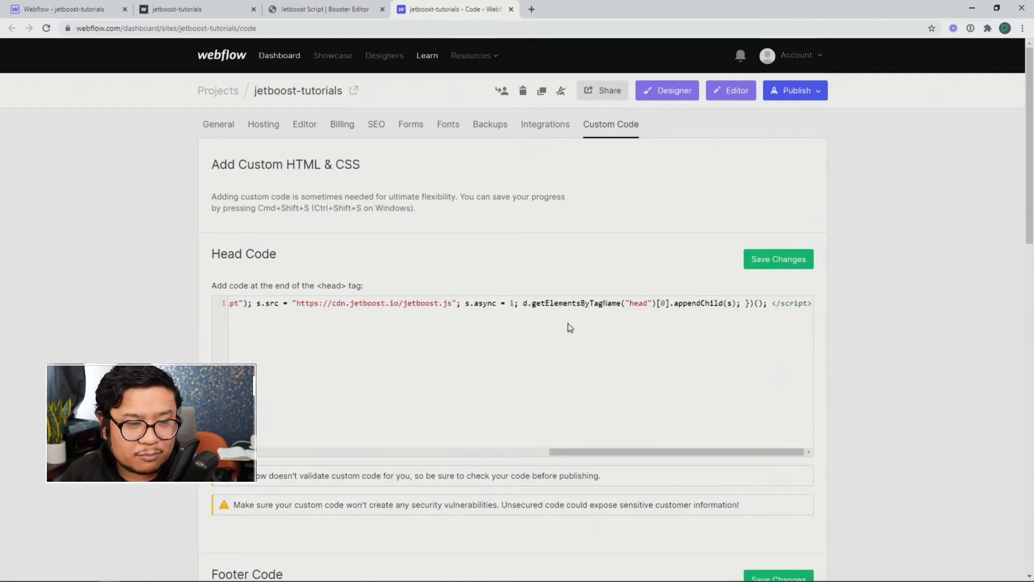
click(762, 266)
click(791, 96)
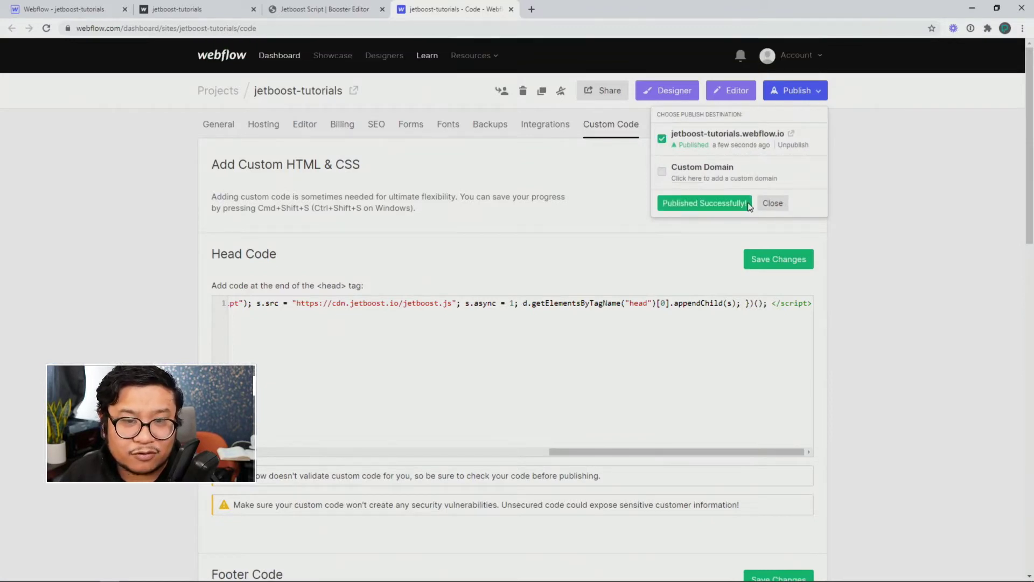
- Pass Jetboost's script test and copy the wrapper class jetboost-list-wrapper-d3vk
click(310, 11)
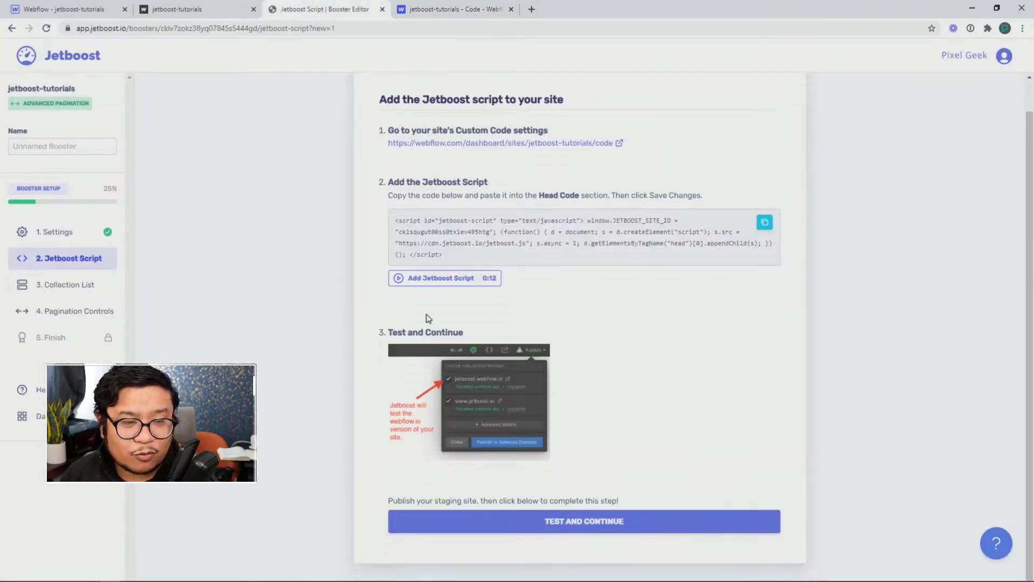
click(597, 530)
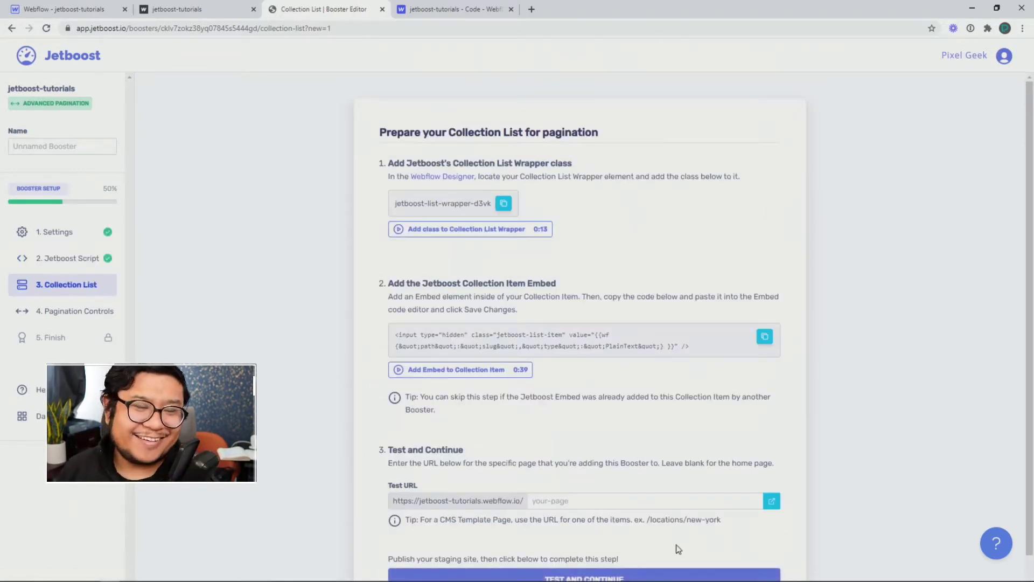
click(503, 204)
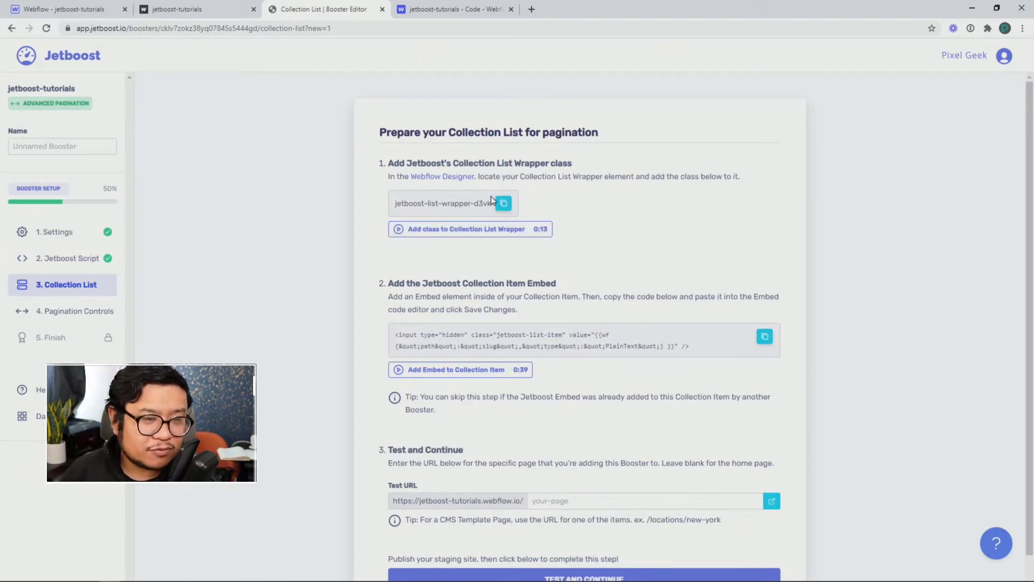
- Select the Most Recent Collection List Wrapper and paste jetboost-list-wrapper-d3vk as its class
click(76, 13)
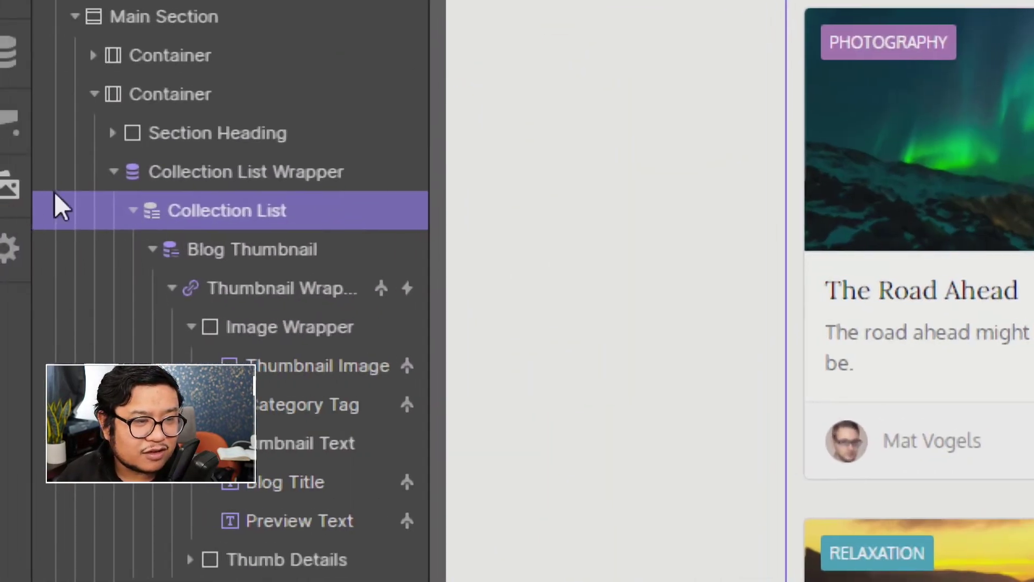
click(323, 173)
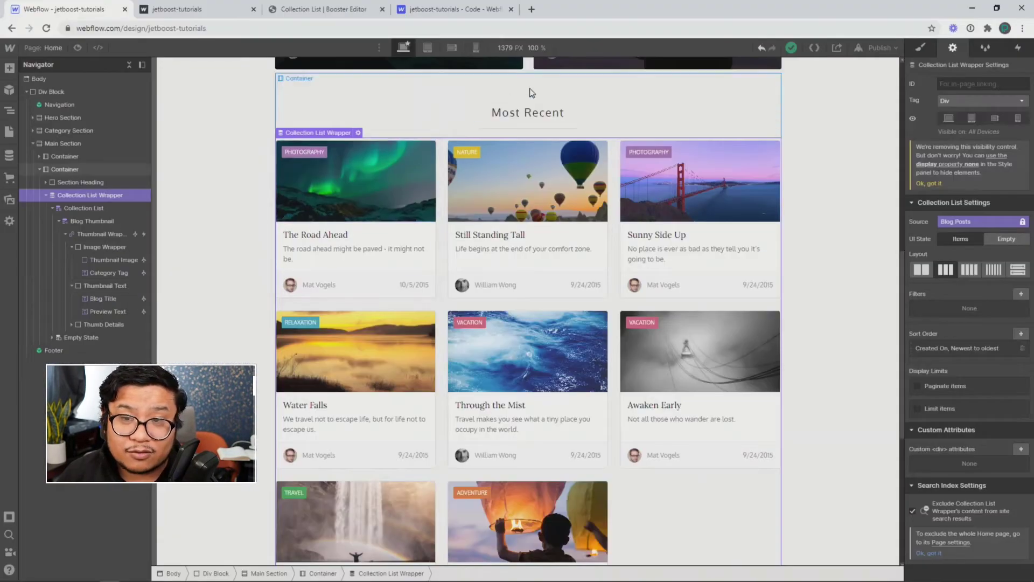
click(920, 47)
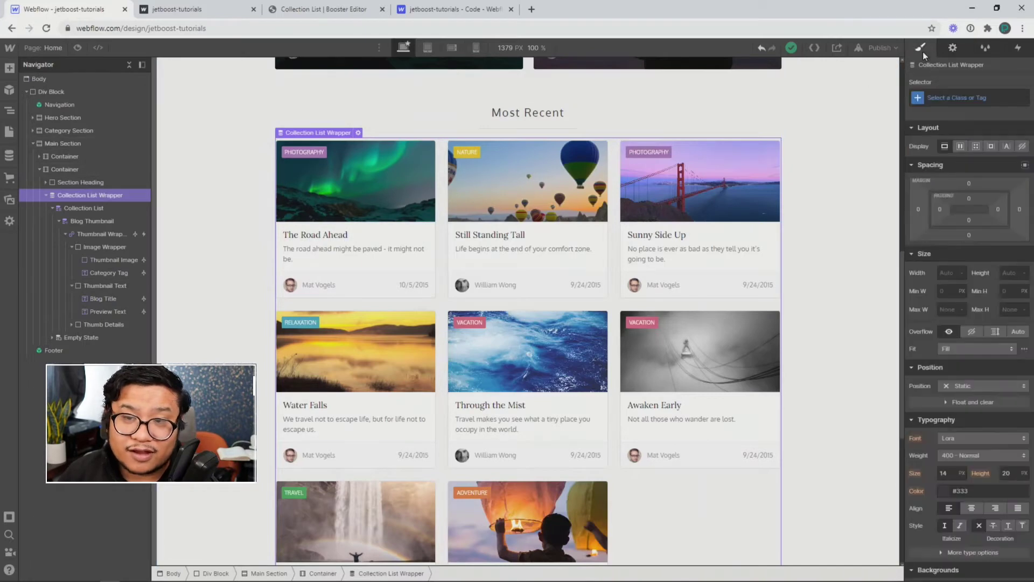
click(949, 97)
key(ctrl+v)
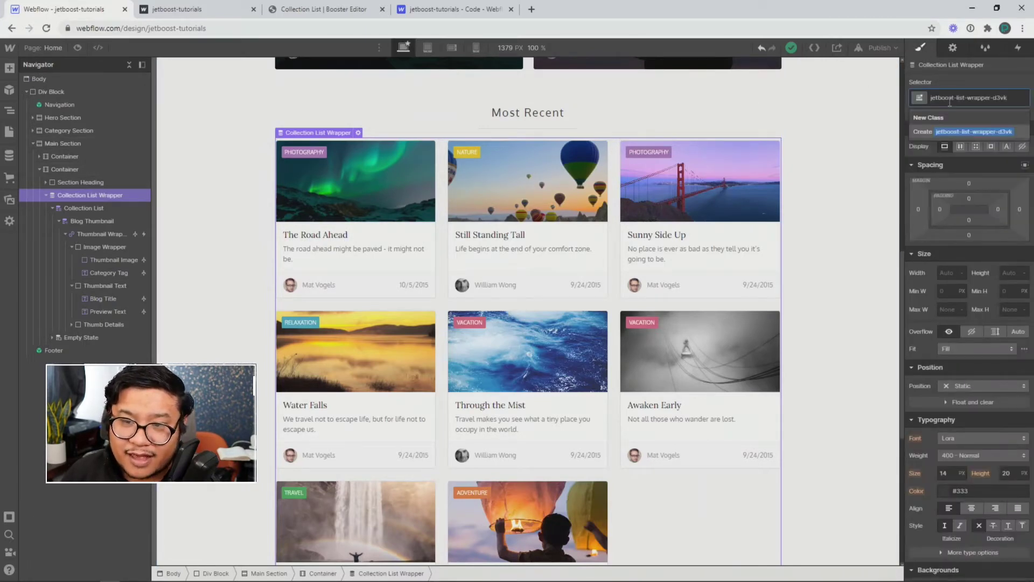
key(Return)
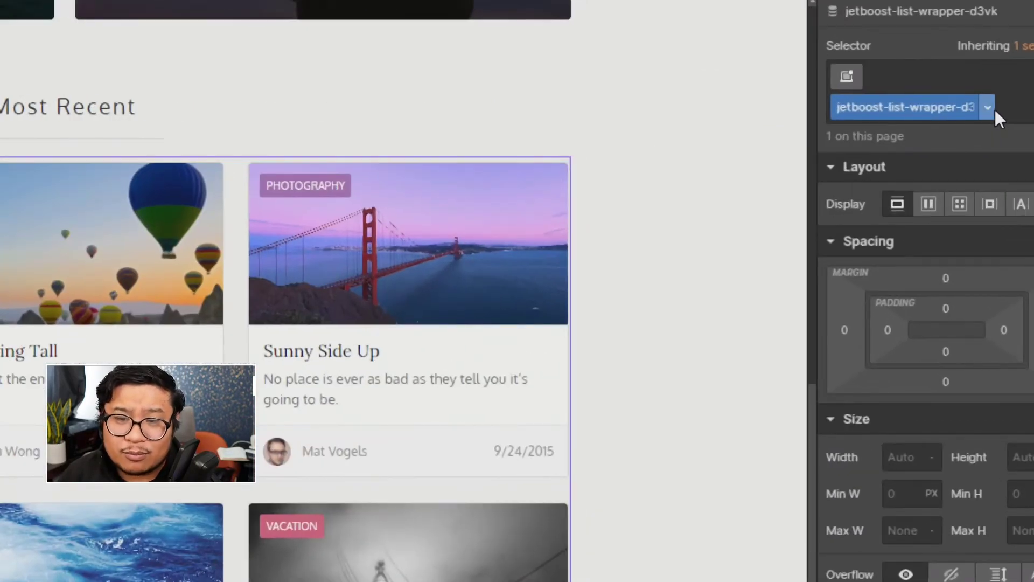
- Replace the wrapper's jetboost class with a new 'whatever' class and give it 40 px padding
click(989, 112)
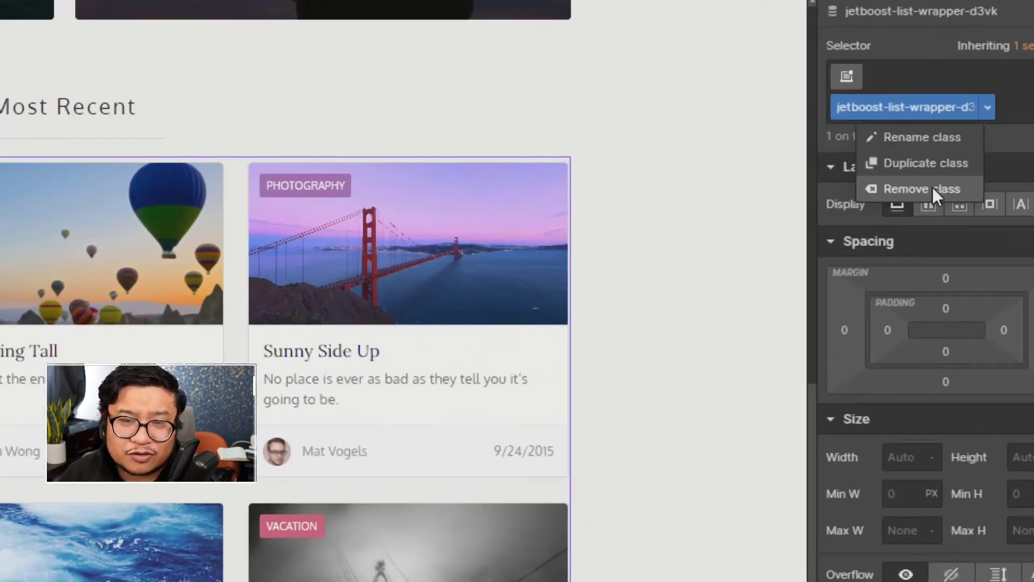
click(932, 189)
click(898, 77)
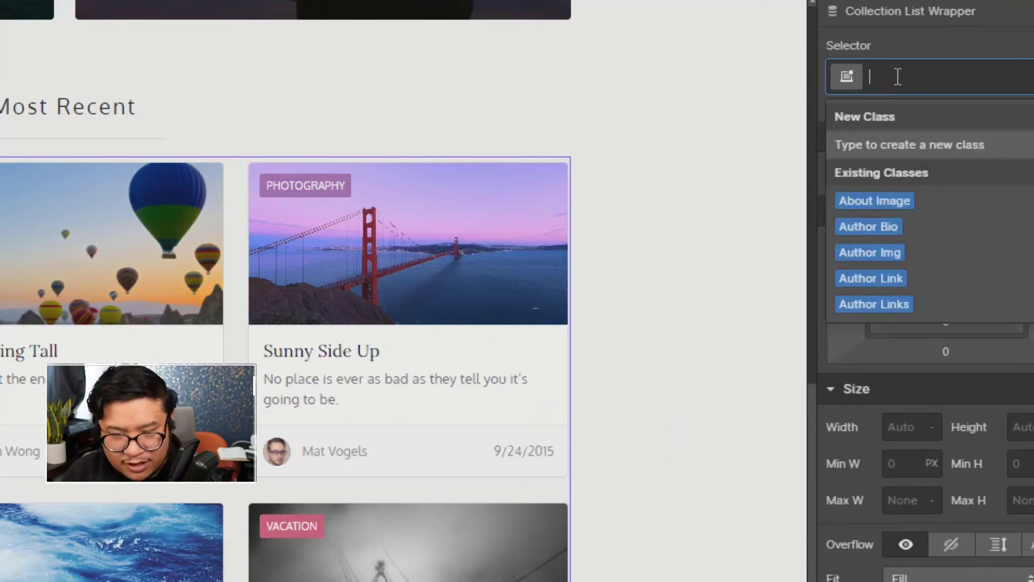
text(whatever)
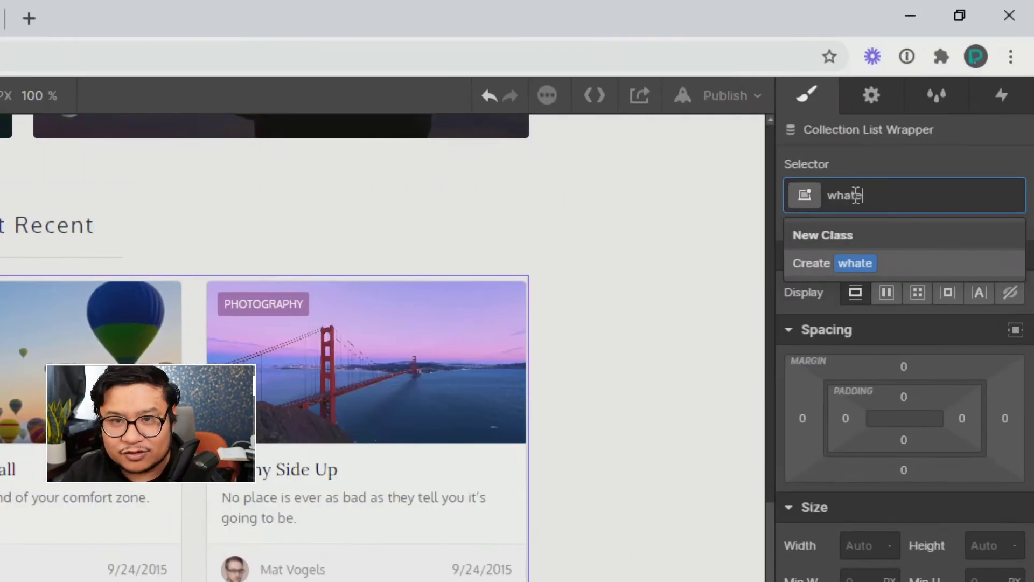
key(Return)
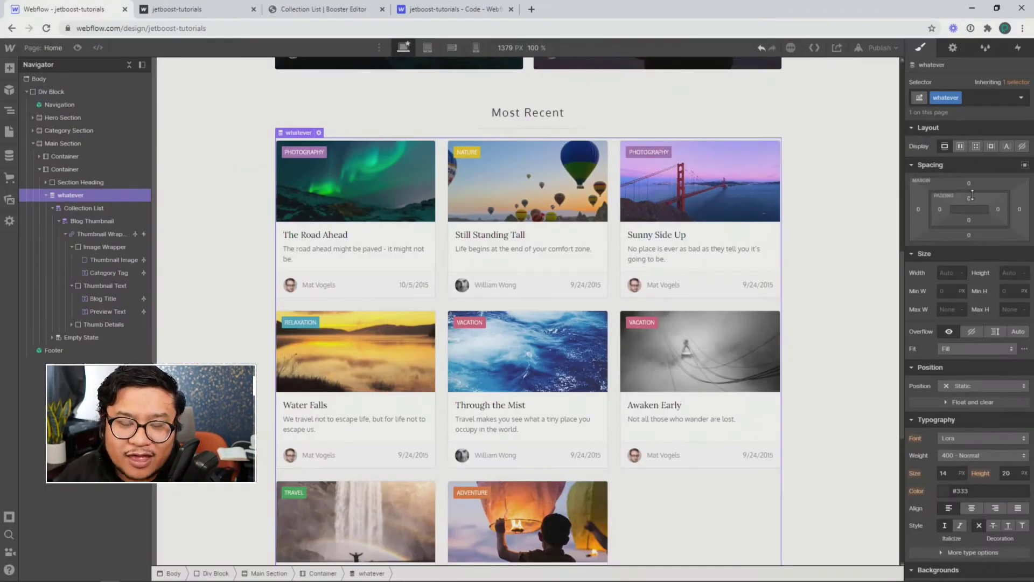
drag(973, 197, 973, 218)
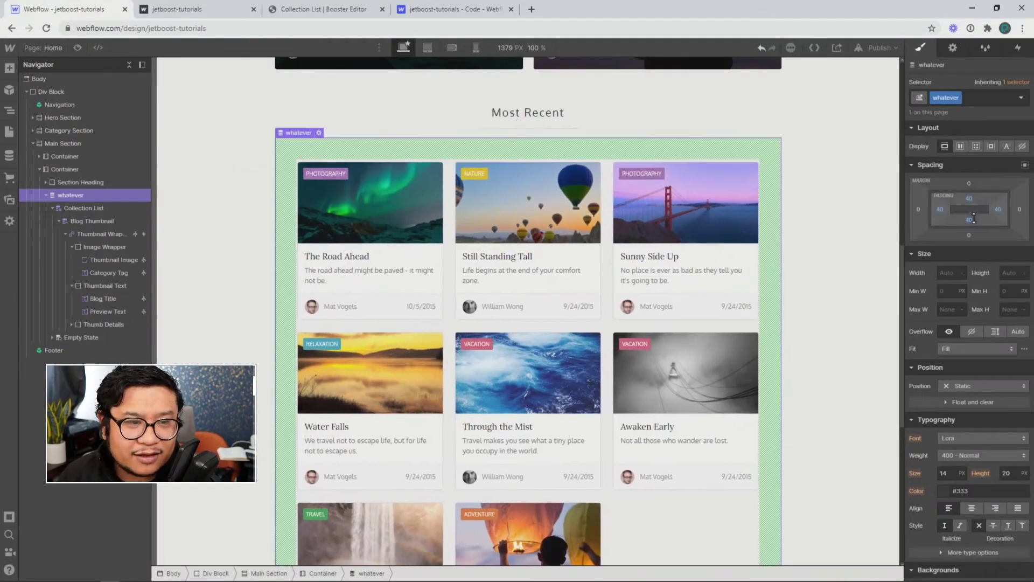
- Add jetboost-list-wrapper-d3vk as a combo class on top of 'whatever'
click(976, 98)
key(ctrl+v)
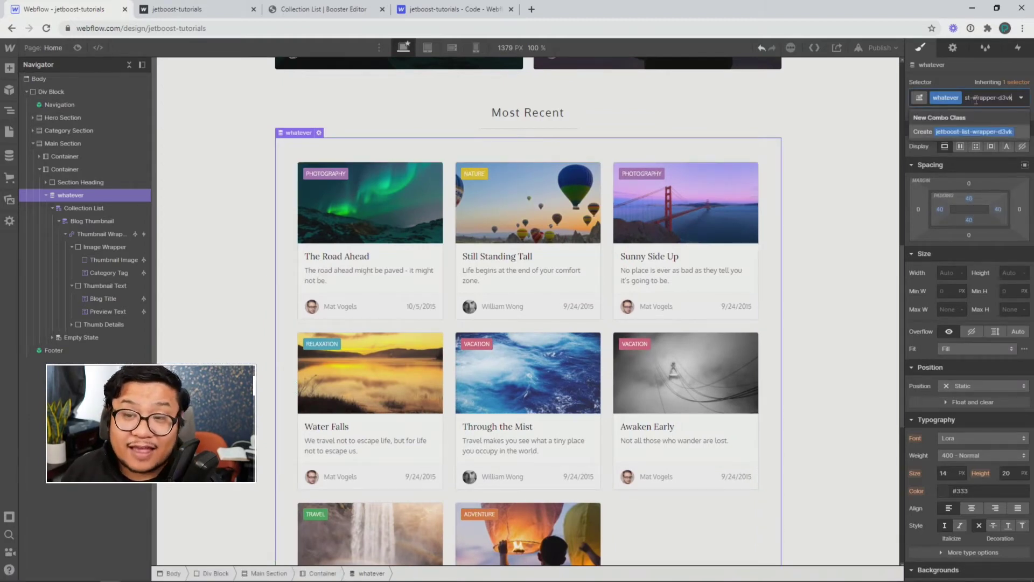
key(Return)
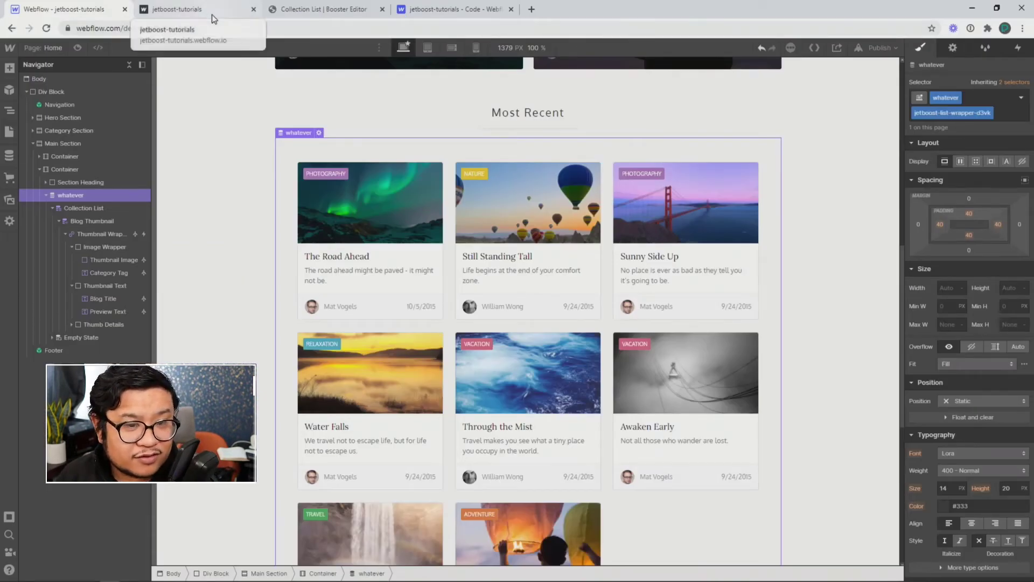
- Publish to the staging domain, run Jetboost's list test, and copy the Collection Item Embed code
click(879, 48)
click(828, 203)
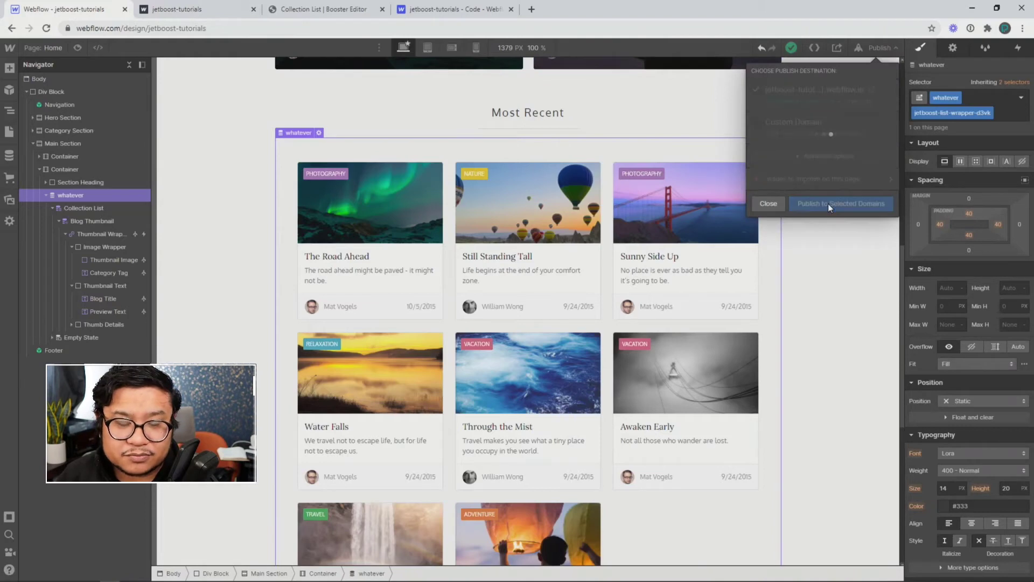
click(320, 12)
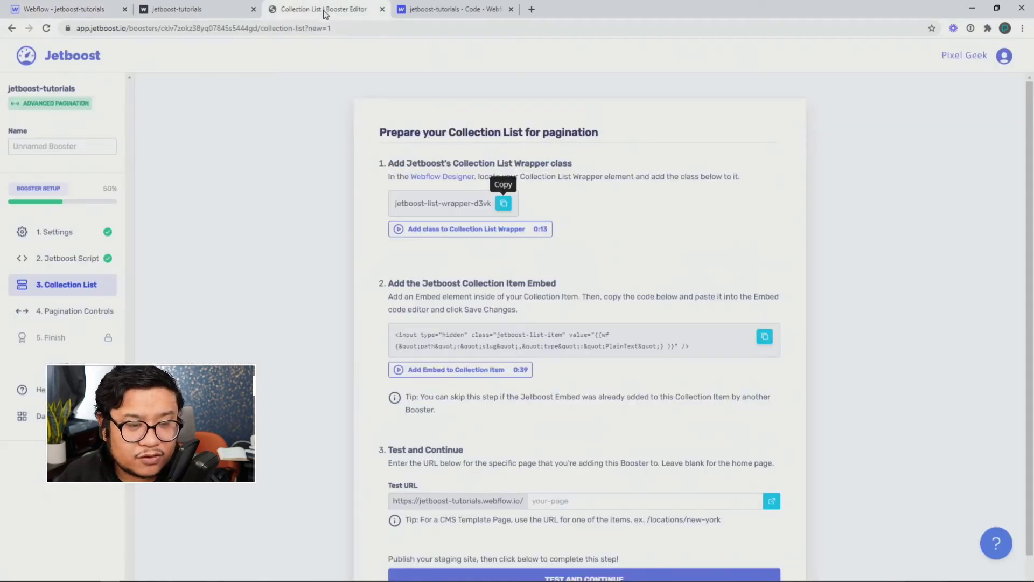
scroll(386, 210, down, 1)
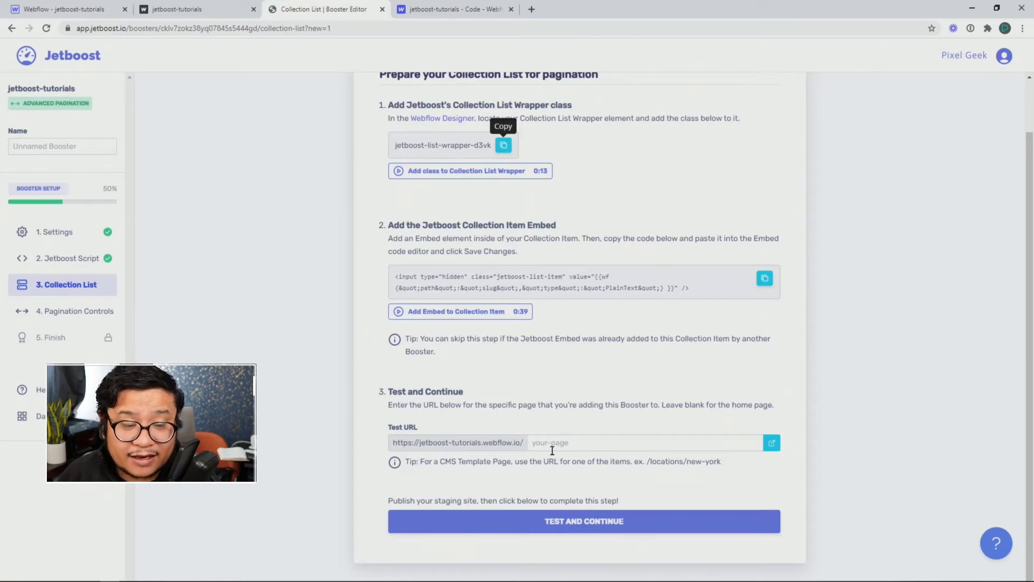
click(567, 518)
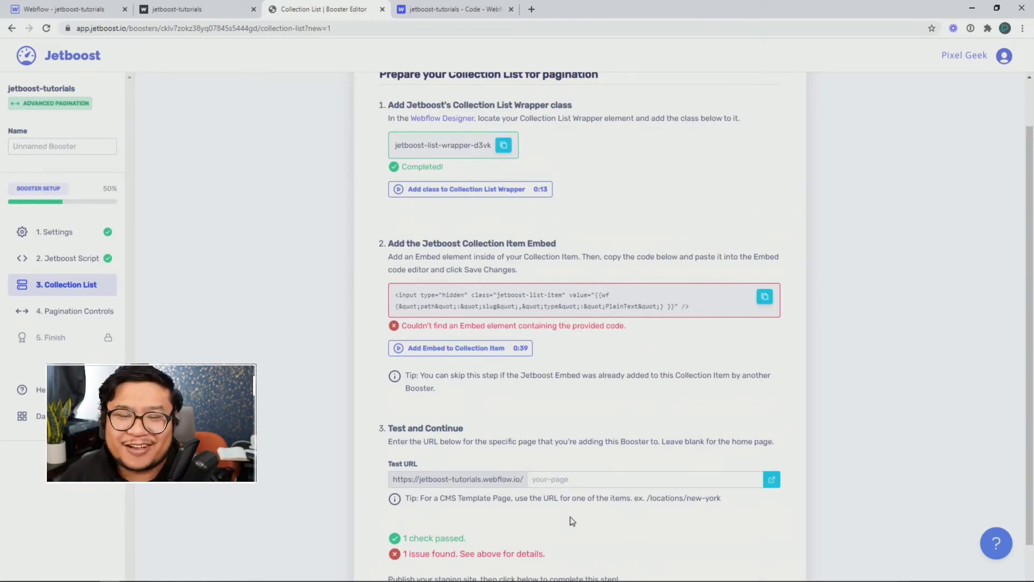
click(763, 299)
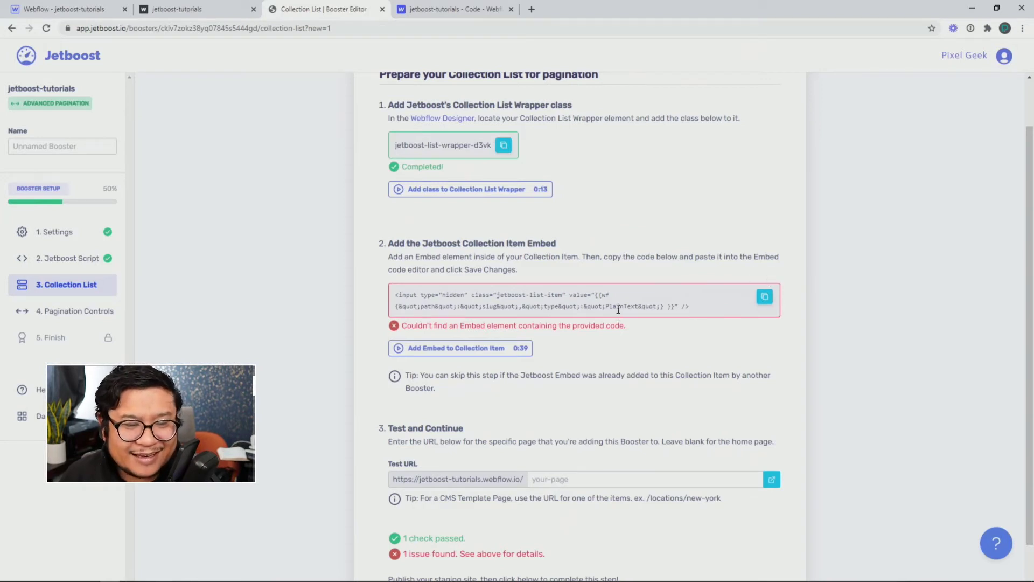
- Put an HTML Embed with Jetboost's jetboost-list-item code inside Blog Thumbnail, then republish to staging
click(101, 16)
click(415, 203)
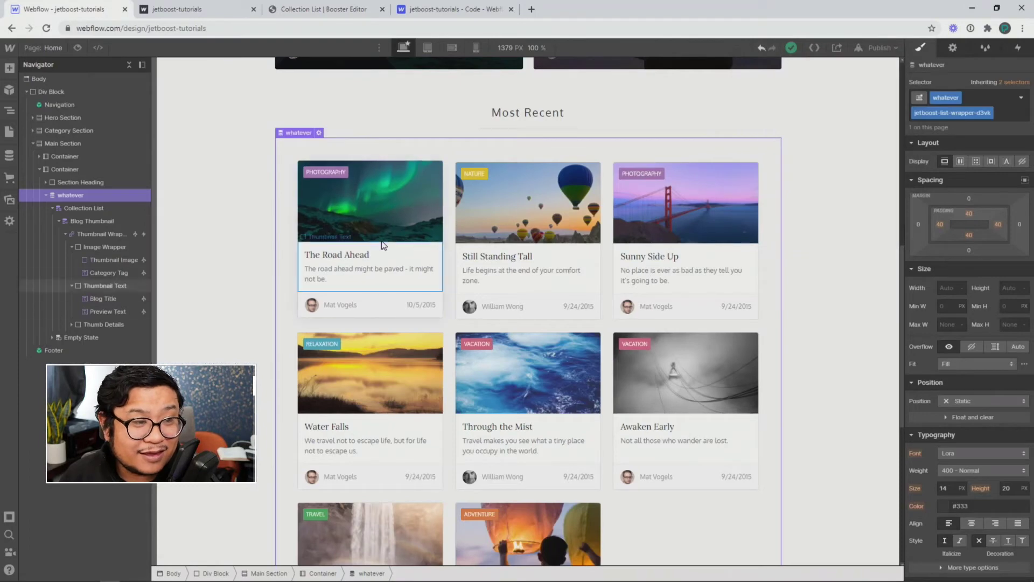
click(105, 223)
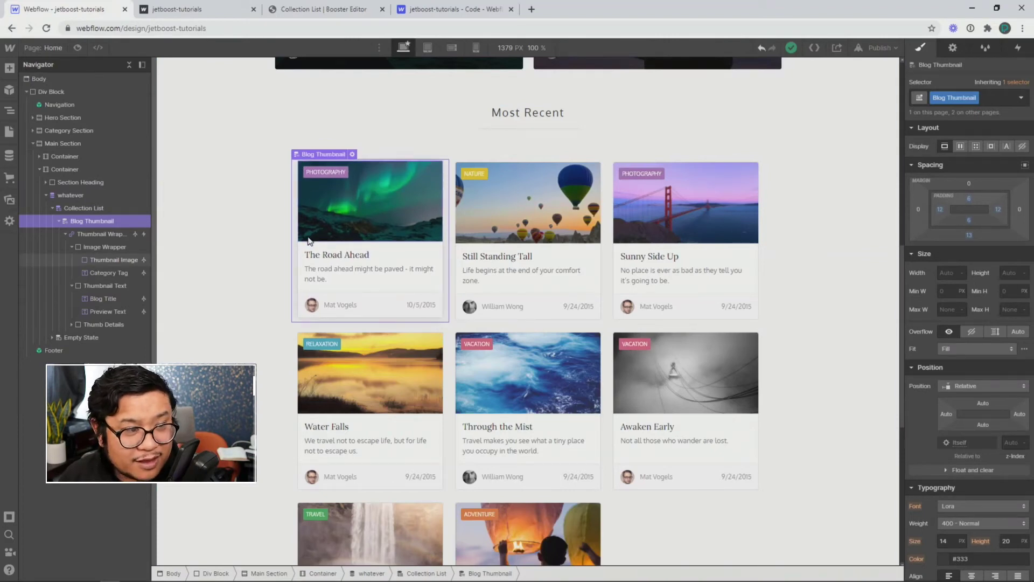
key(ctrl+k)
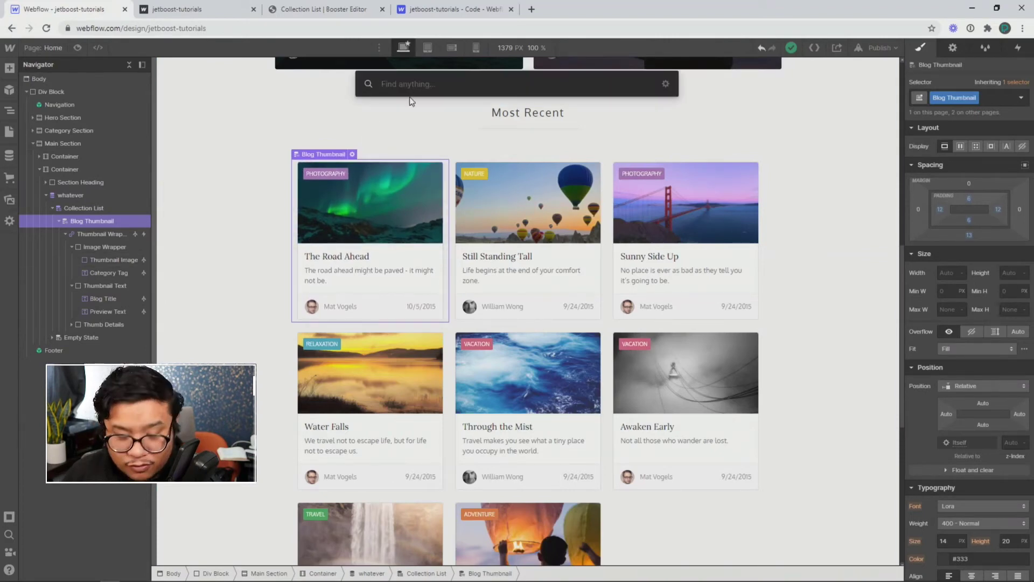
text(embed)
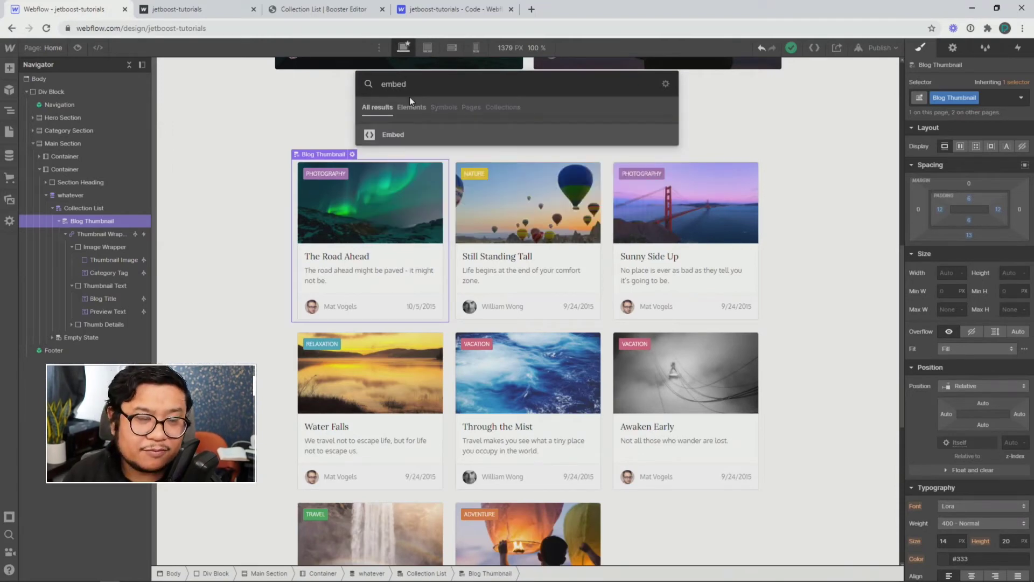
key(Return)
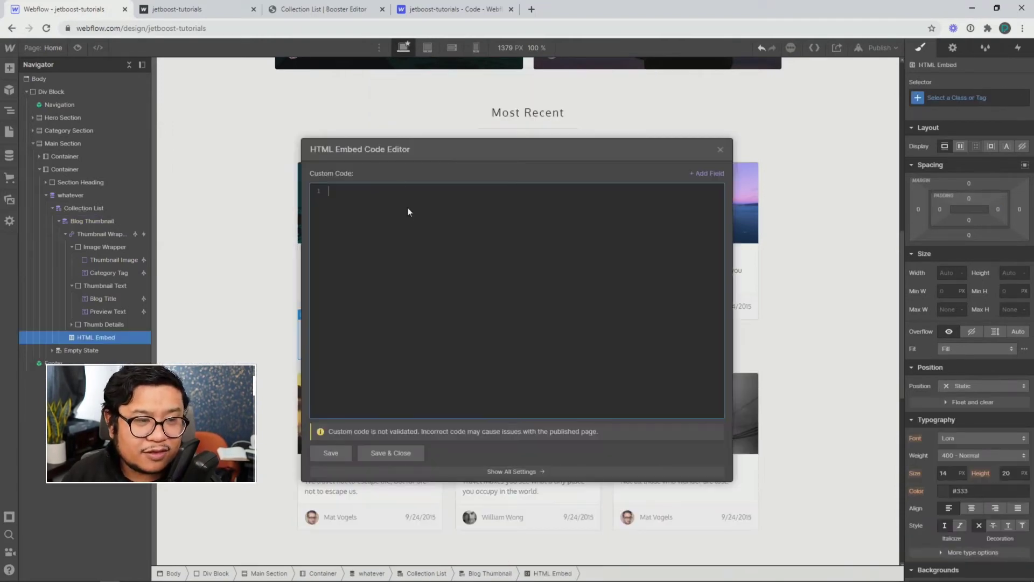
key(ctrl+v)
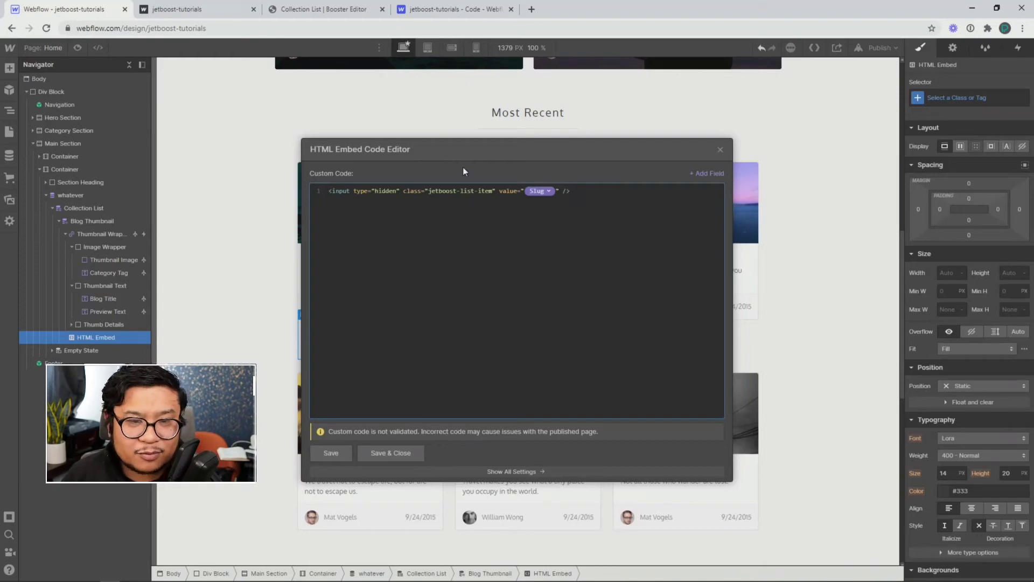
click(399, 452)
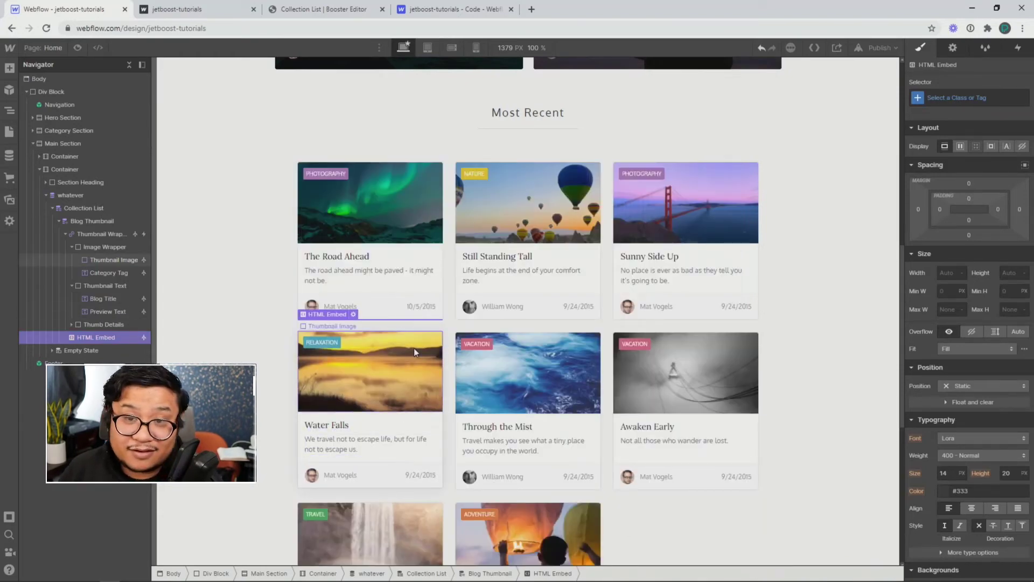
click(879, 48)
click(834, 205)
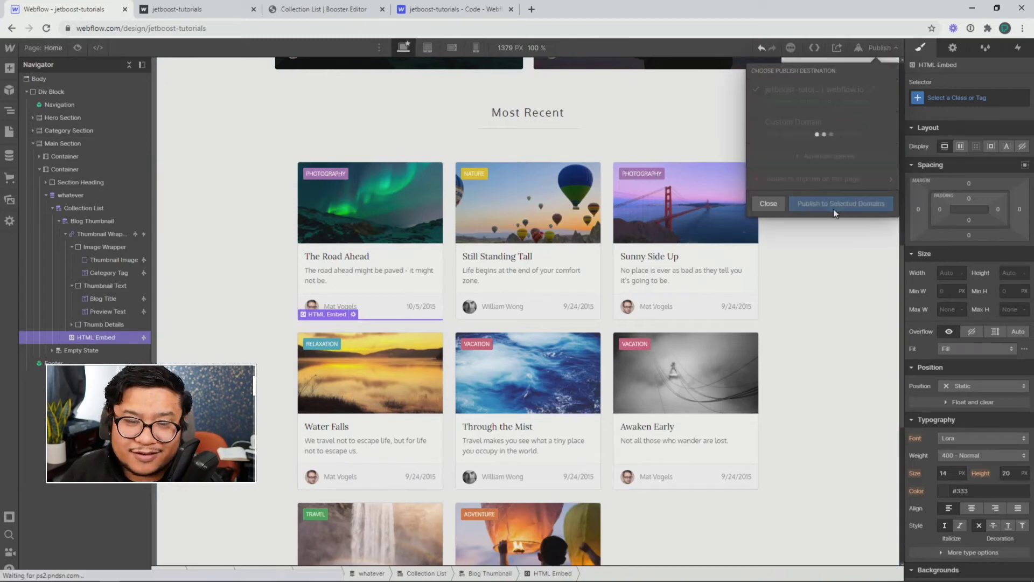
- Rerun Jetboost's Test and Continue so both collection list checks pass
click(332, 16)
scroll(533, 480, down, 2)
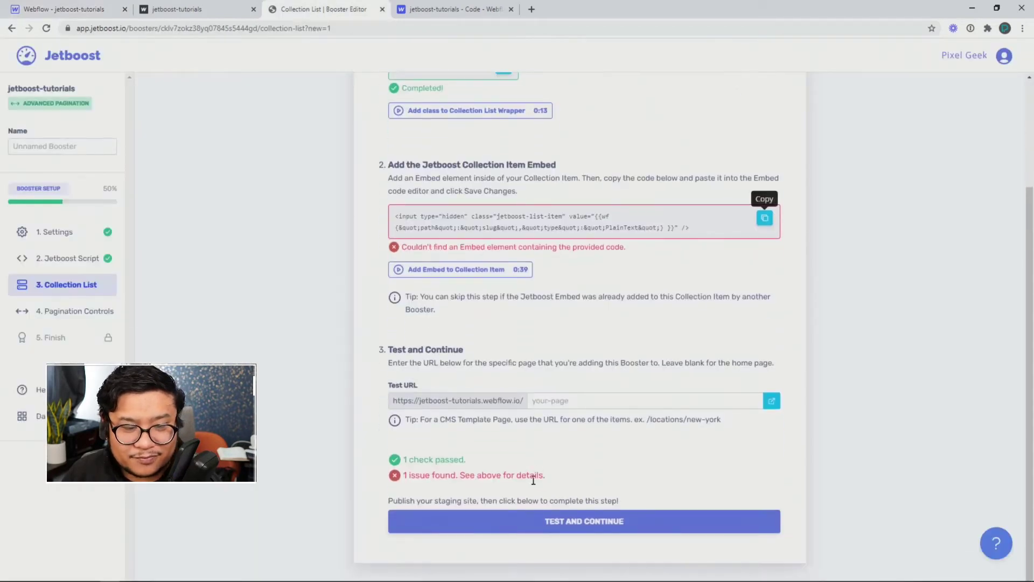
click(545, 520)
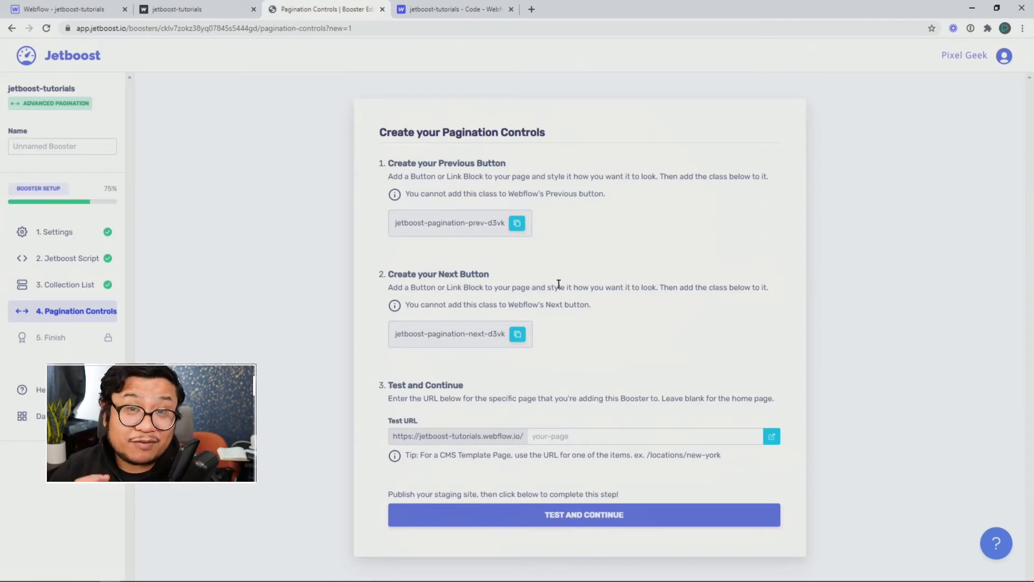
- Add a button labelled 'Previous' inside the container below the blog list
click(82, 14)
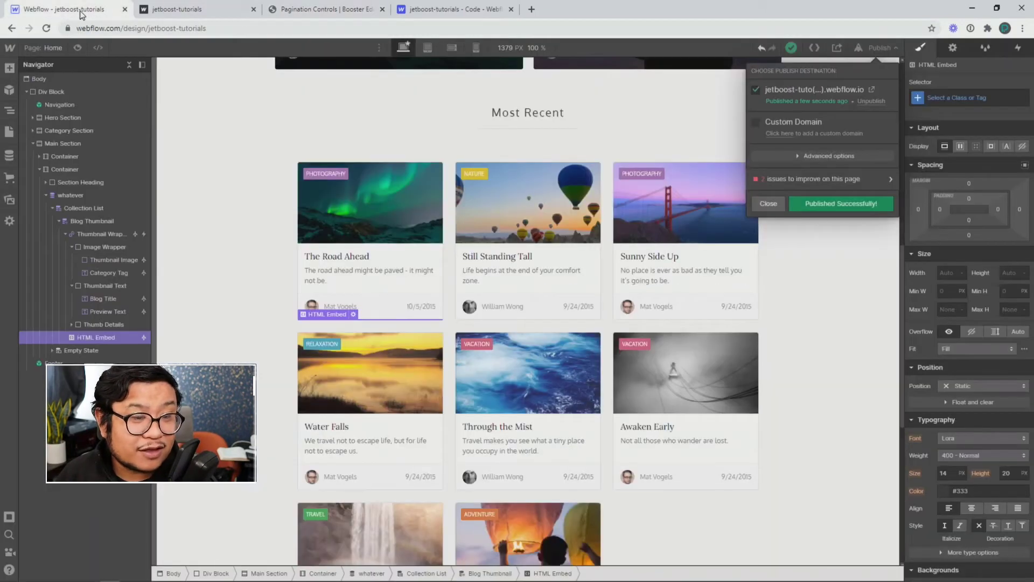
click(84, 168)
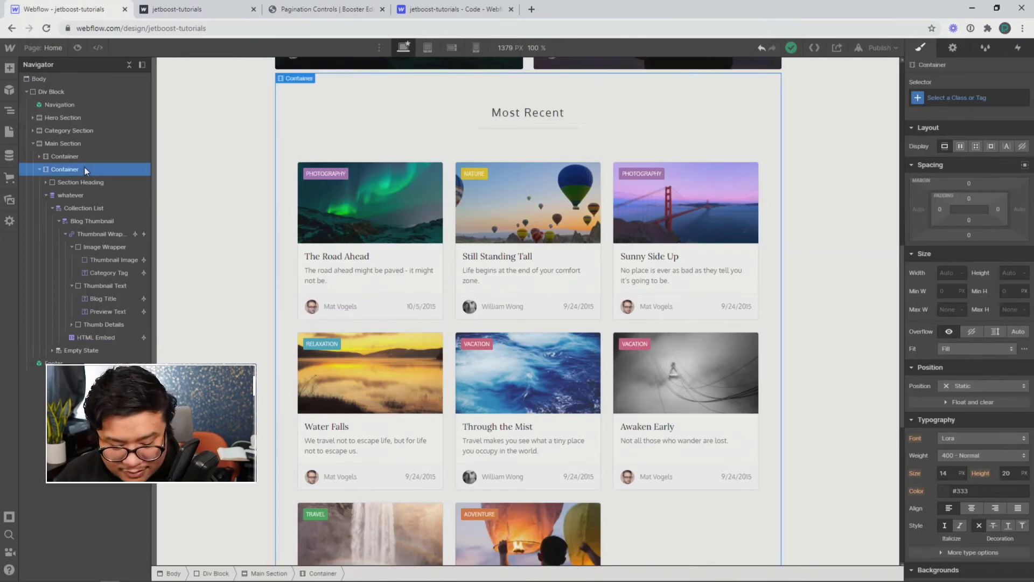
key(ctrl+e)
text(button)
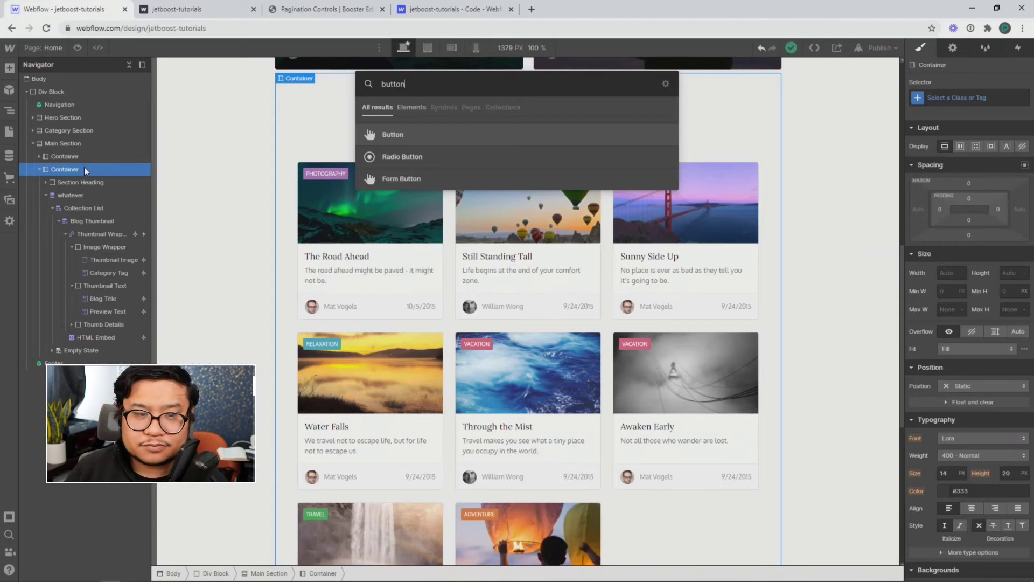
key(Return)
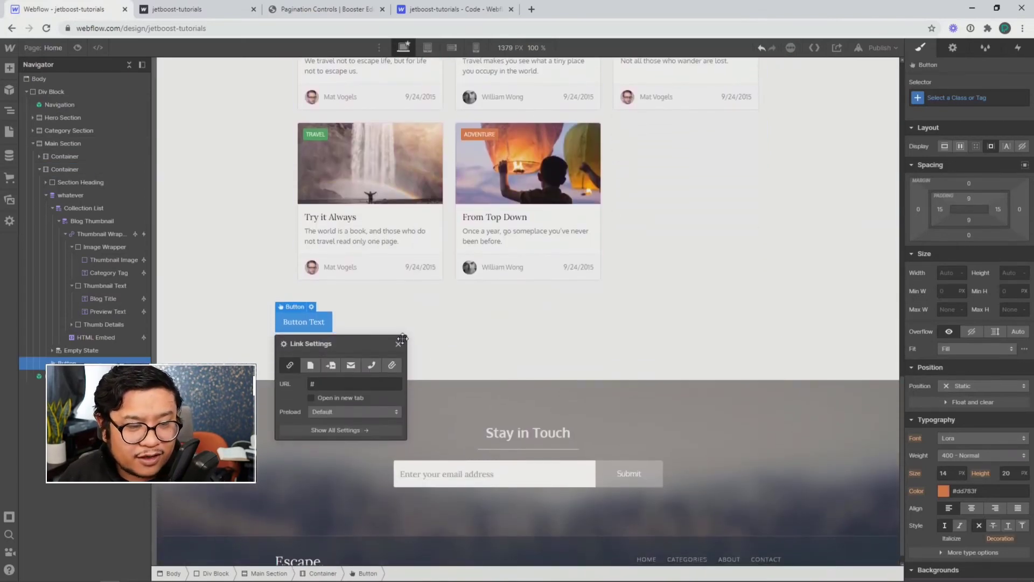
click(398, 346)
double_click(314, 323)
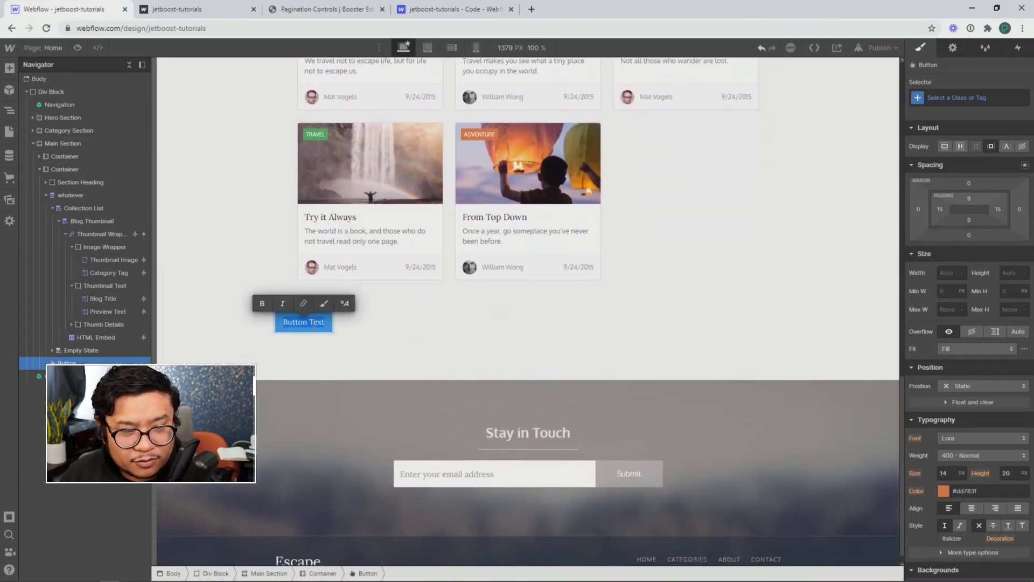
text(Previous)
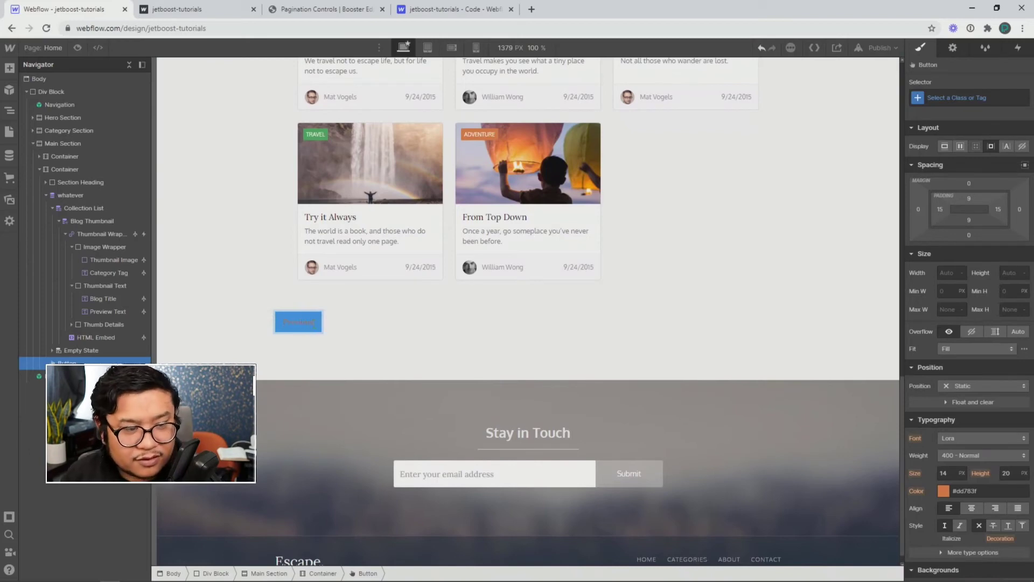
key(Escape)
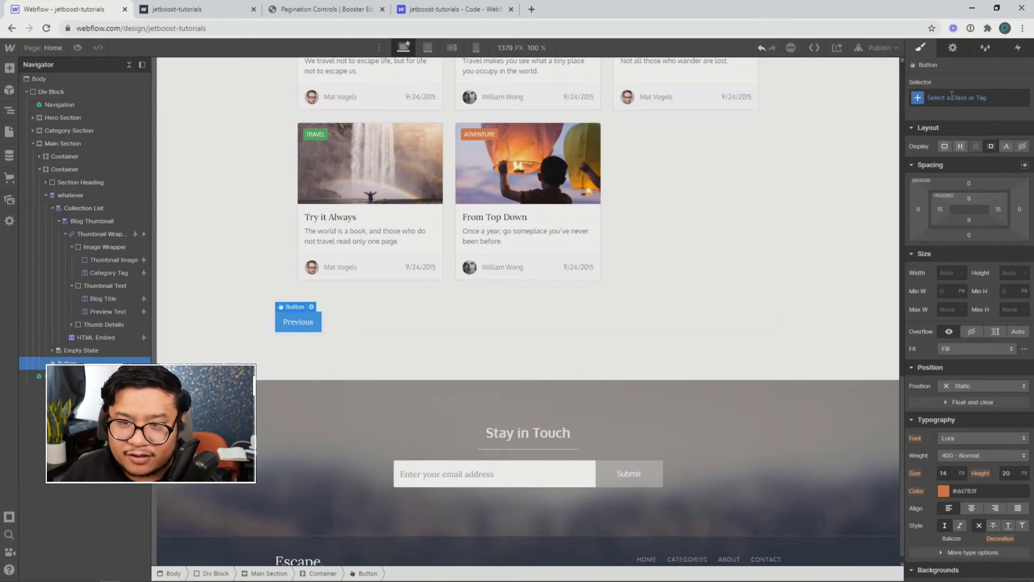
- Create and apply a 'pagination button' class to the Previous button
click(951, 97)
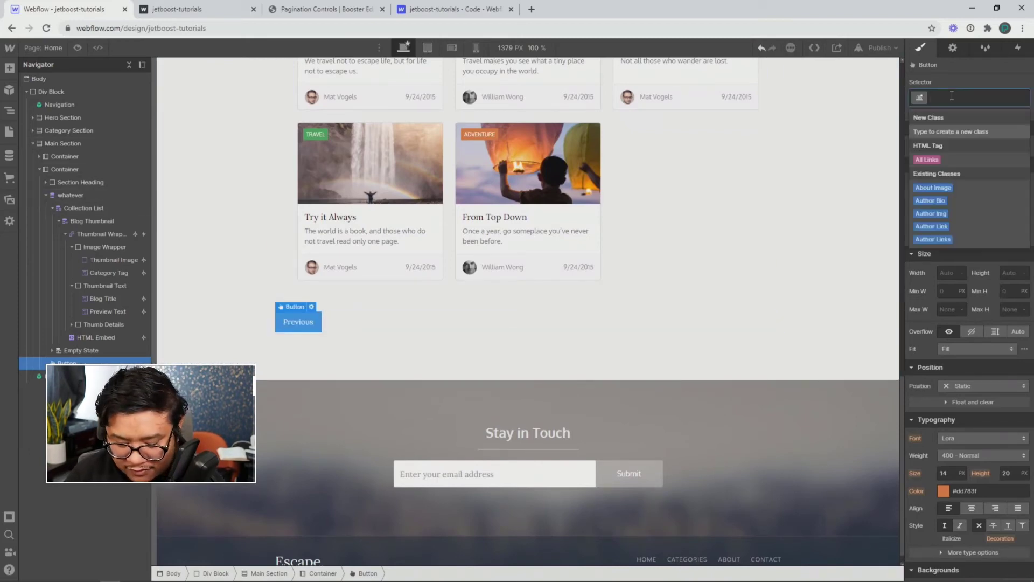
text(pagination button)
key(Return)
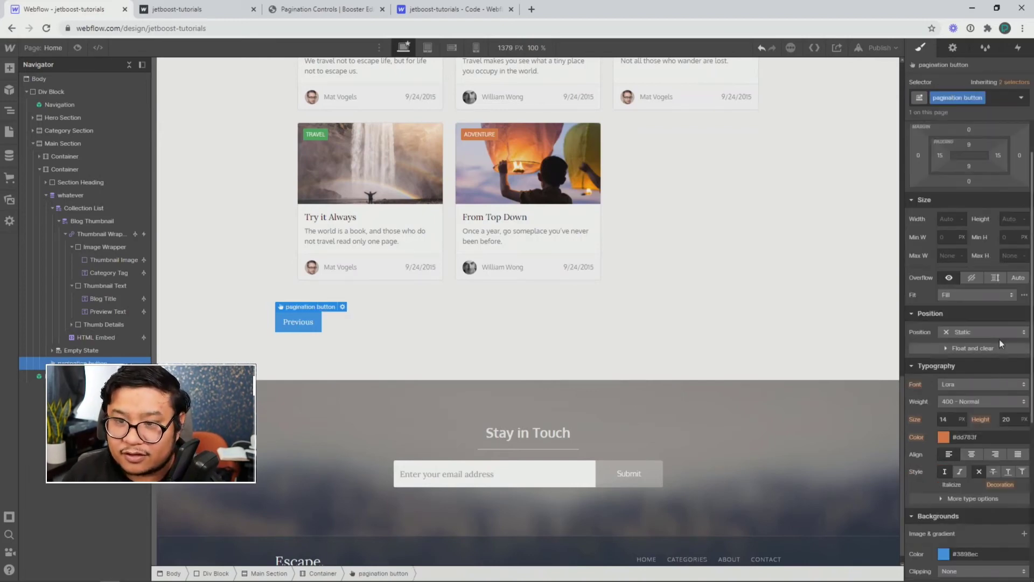
- Give the pagination button a Medium Turquoise background colour
scroll(1031, 189, down, 1)
scroll(1030, 188, up, 1)
scroll(991, 235, down, 4)
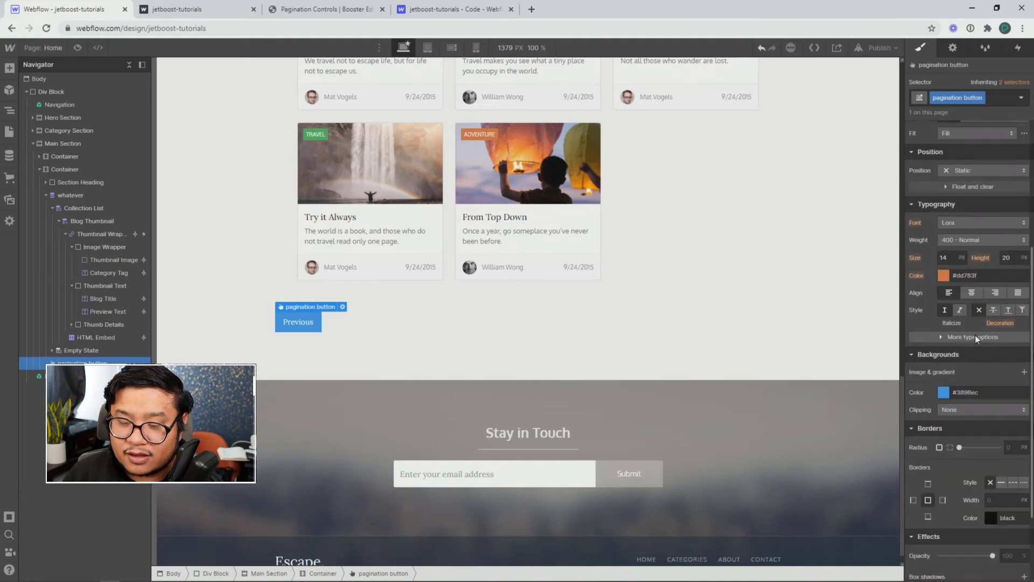
click(945, 392)
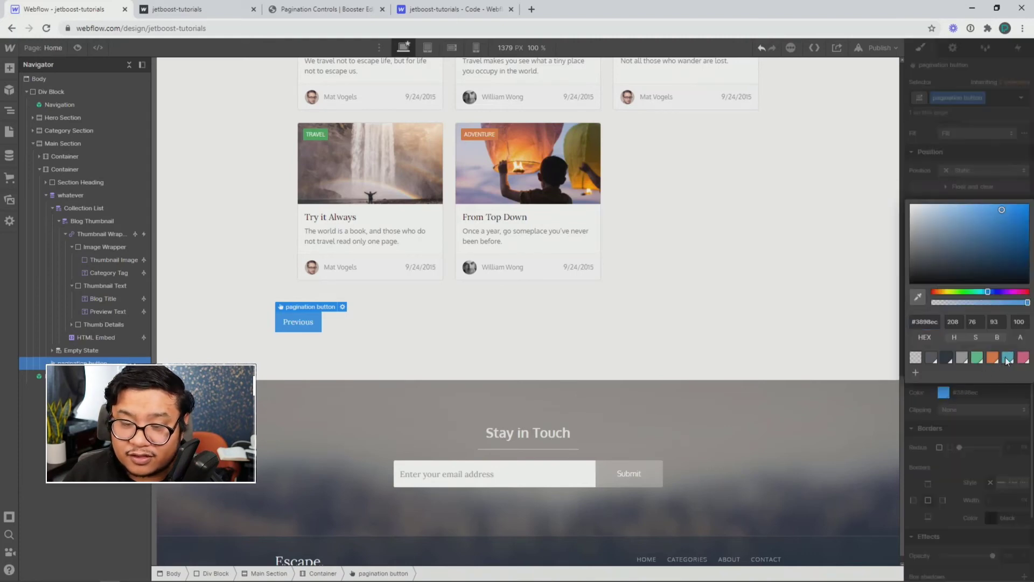
click(1008, 357)
- Make the pagination button's text white in its Hover state
click(1020, 97)
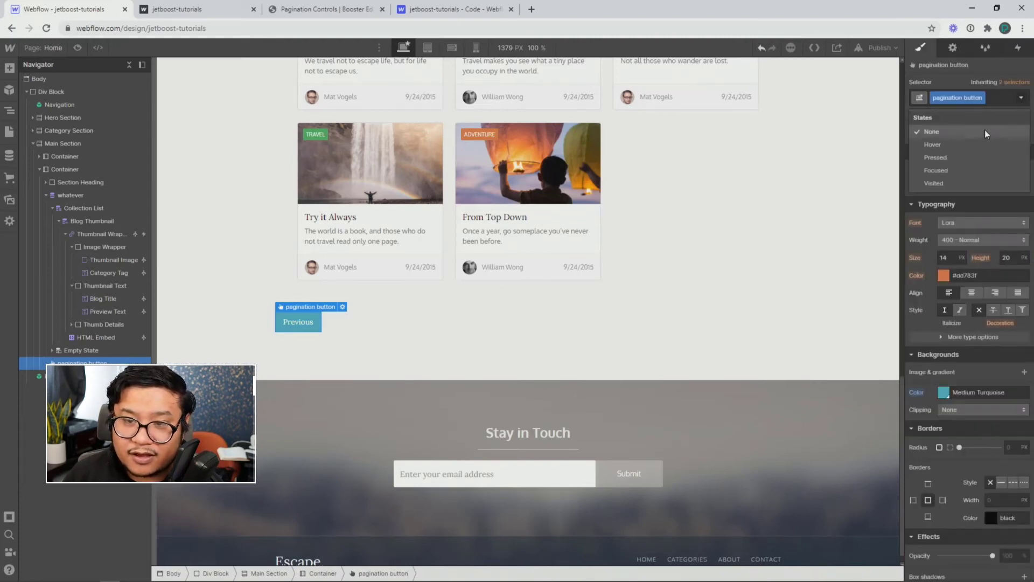
click(969, 142)
click(943, 274)
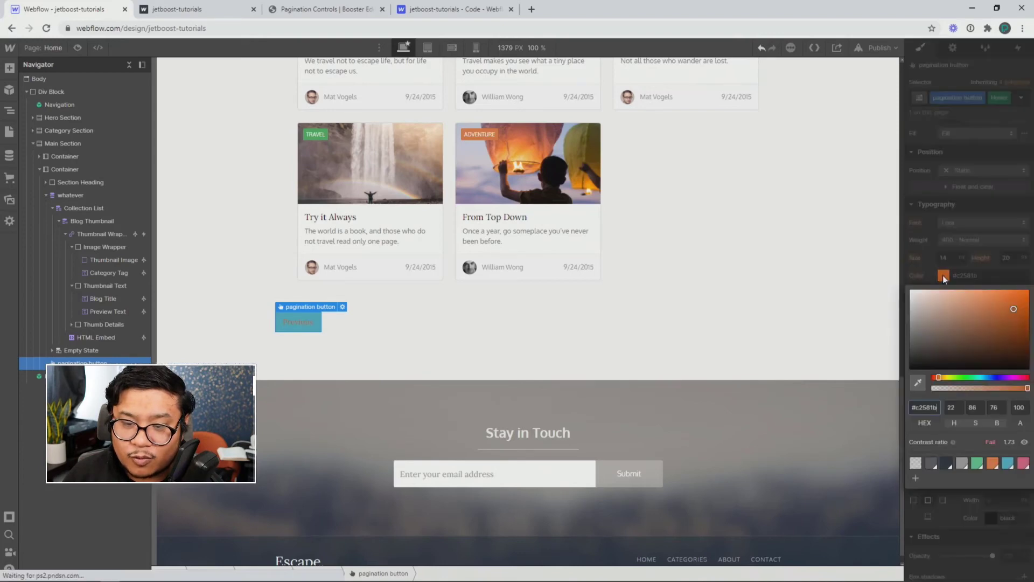
drag(943, 286, 870, 231)
click(933, 196)
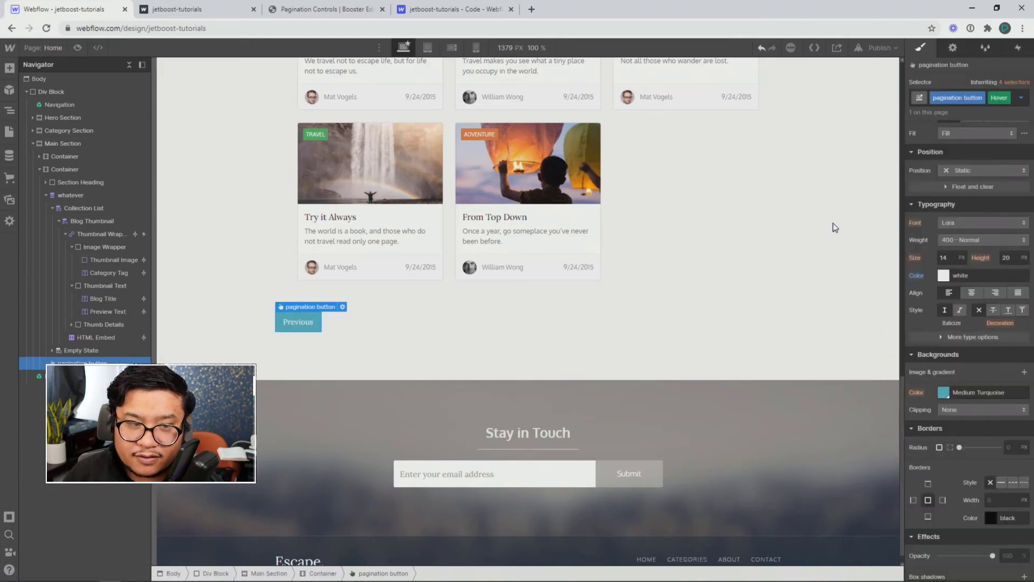
click(372, 321)
click(281, 325)
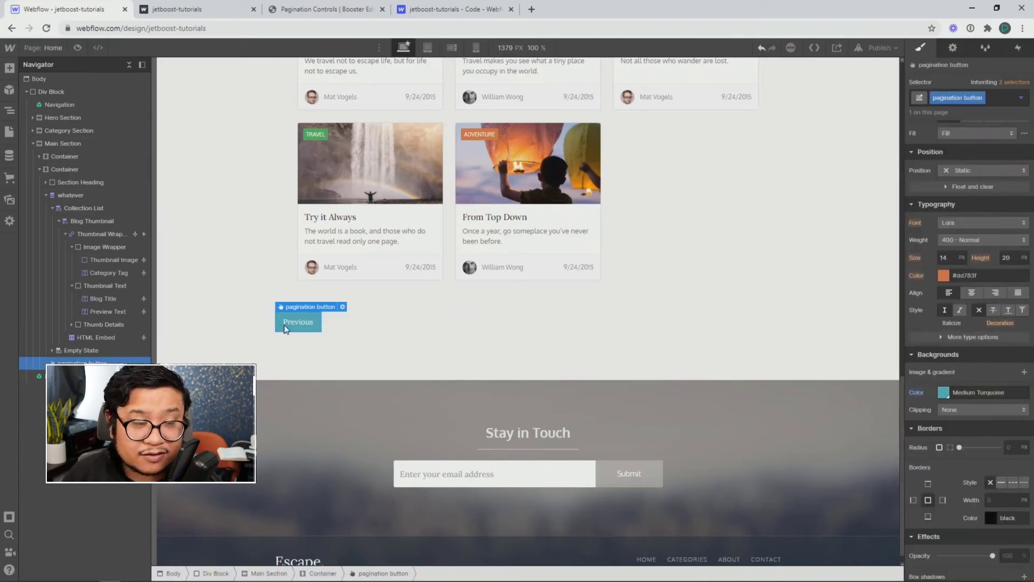
- Duplicate the Previous button and relabel the copy 'Next'
key(ctrl+c)
key(ctrl+v)
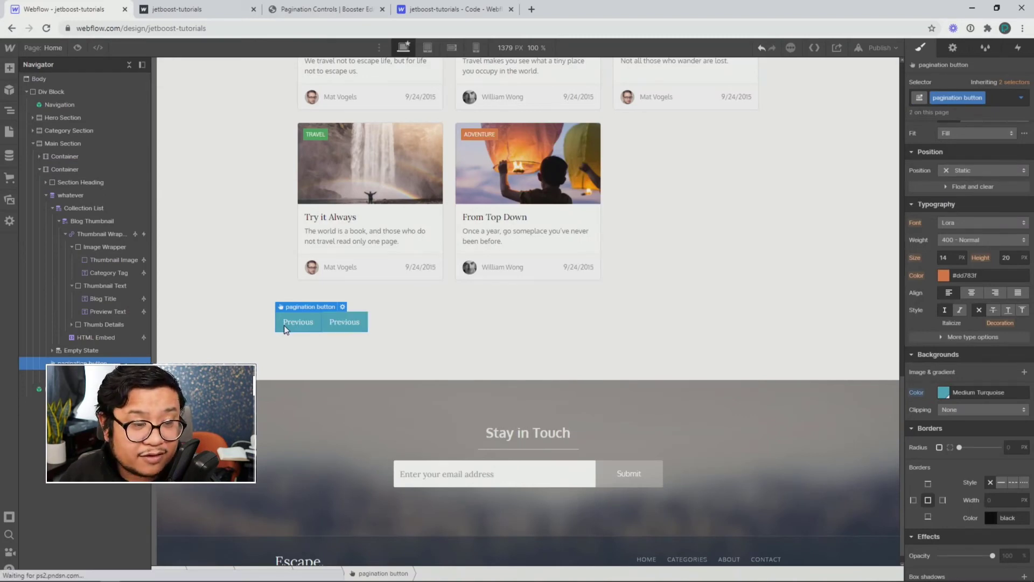
double_click(344, 321)
text(Next)
key(BackSpace)
key(BackSpace)
text(t)
key(Escape)
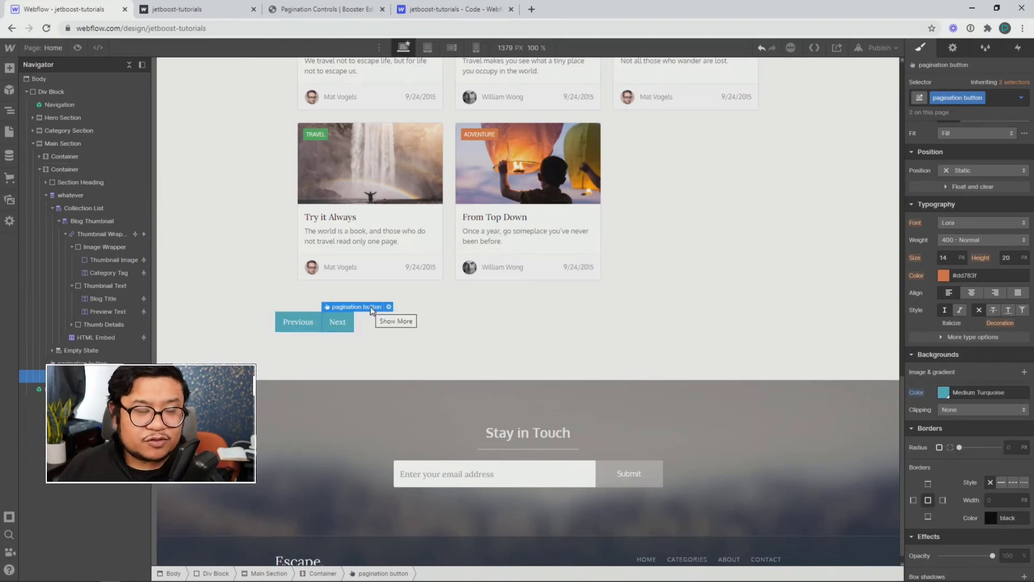
click(295, 322)
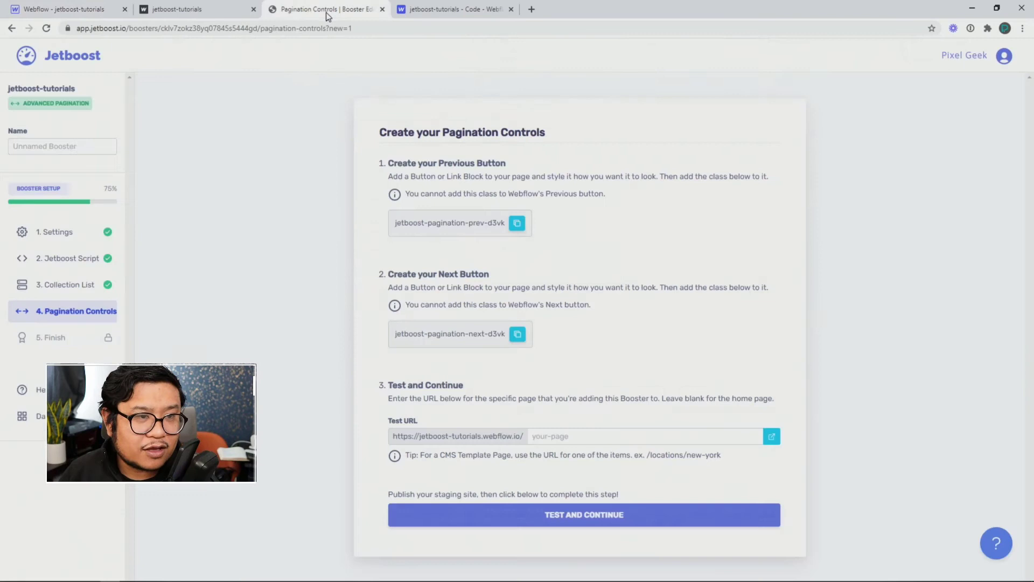
- Add jetboost-pagination-prev-d3vk from Jetboost as a combo class on the Previous button
click(312, 13)
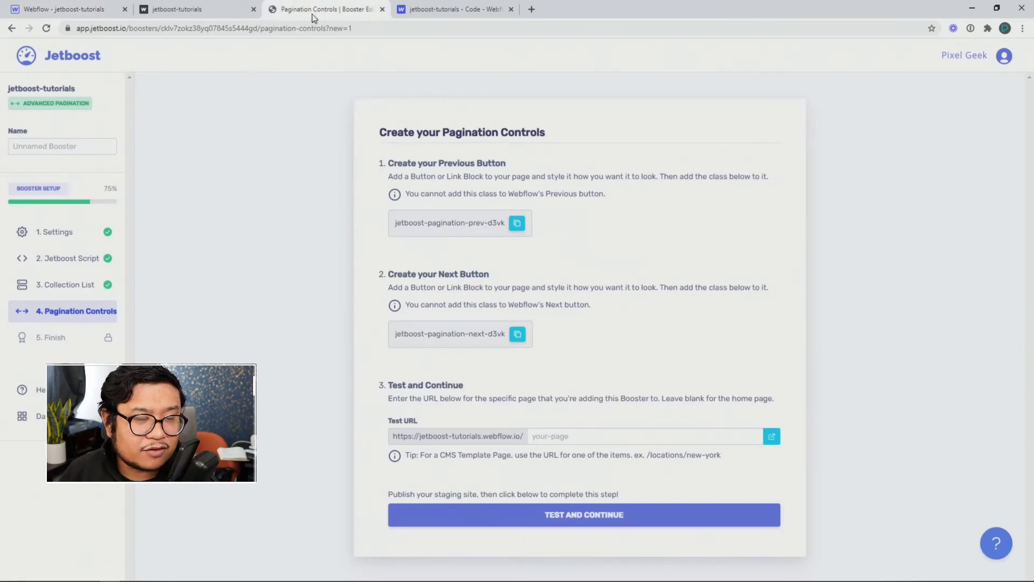
click(517, 223)
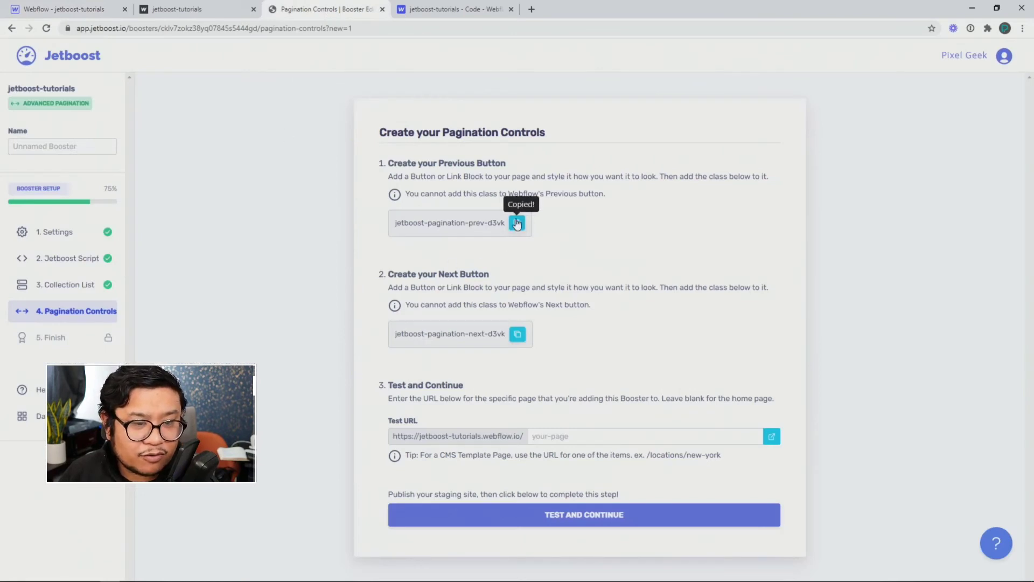
click(94, 11)
click(994, 105)
key(ctrl+v)
key(Return)
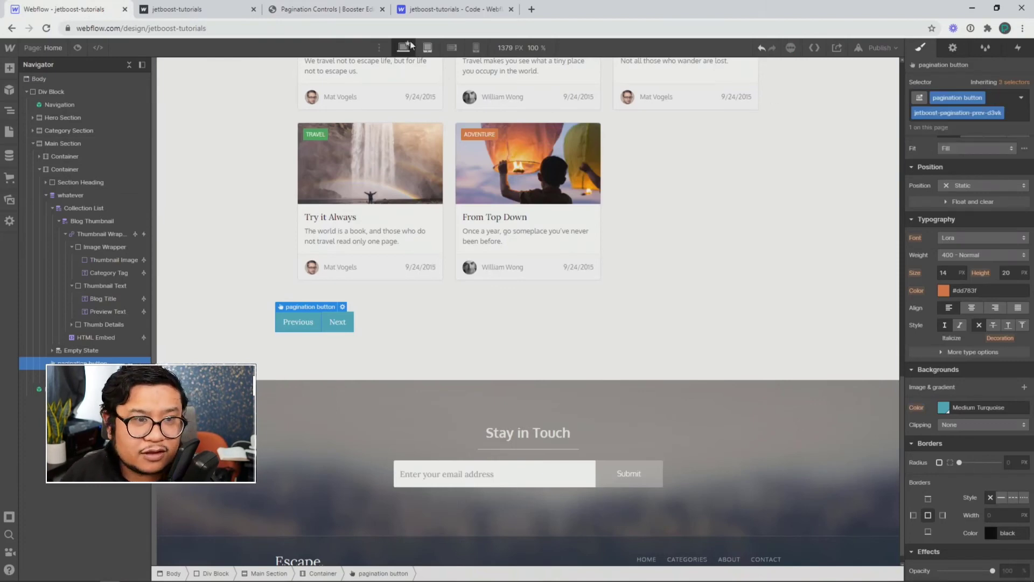
- Add jetboost-pagination-next-d3vk as a combo class on the Next button and publish to staging
click(348, 9)
click(518, 334)
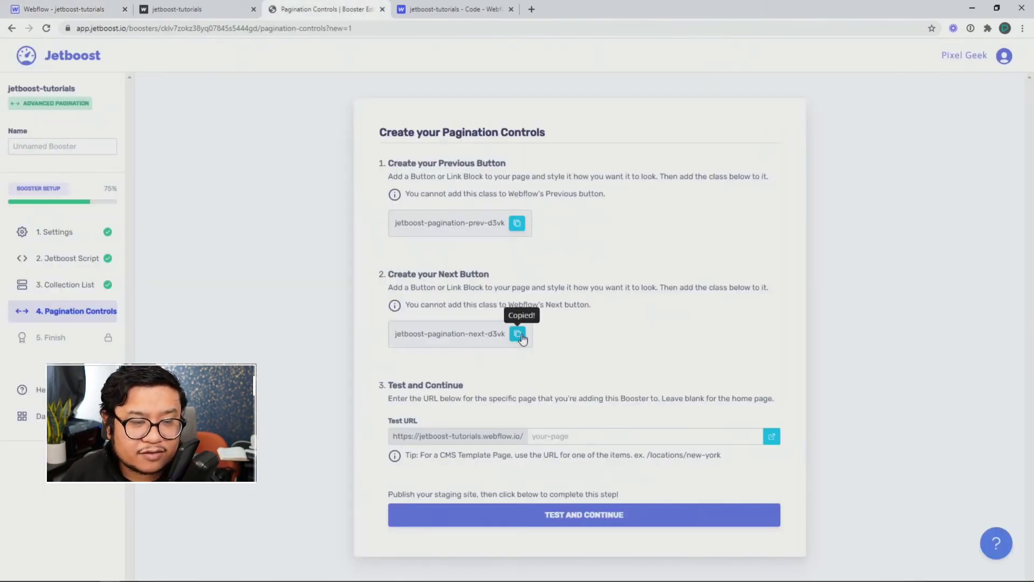
click(86, 9)
click(340, 322)
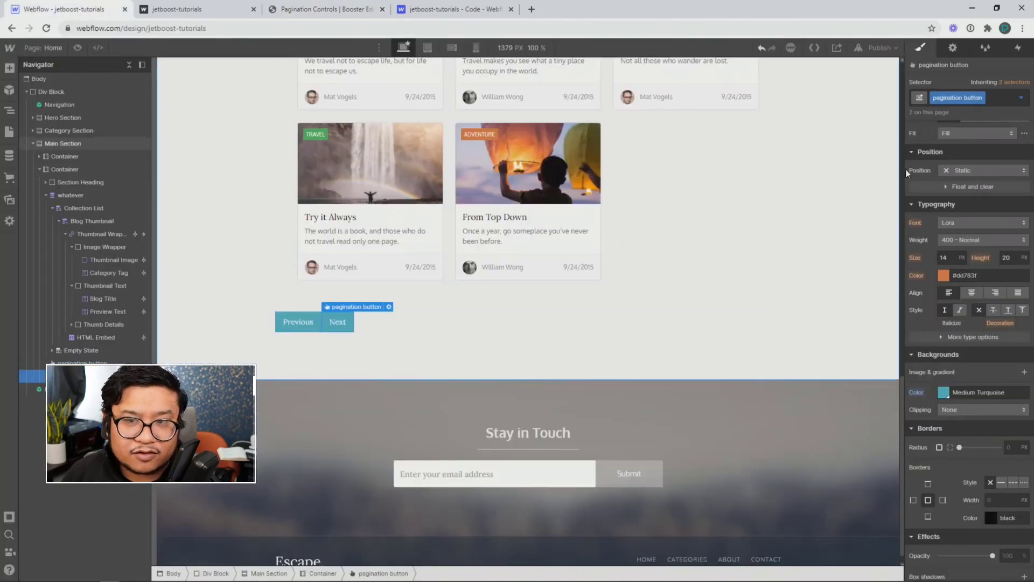
click(993, 95)
key(ctrl+v)
key(Return)
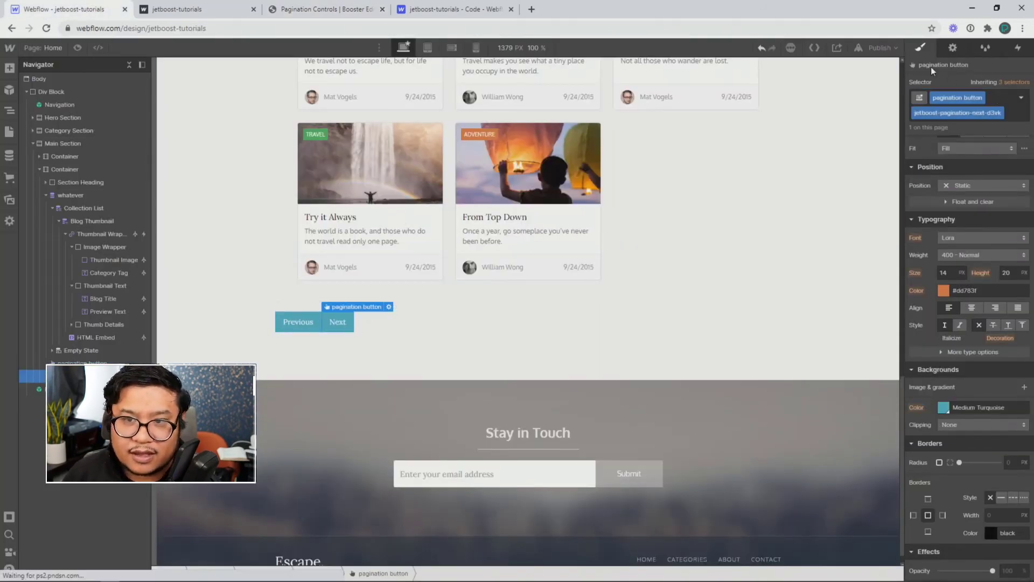
click(878, 48)
click(853, 205)
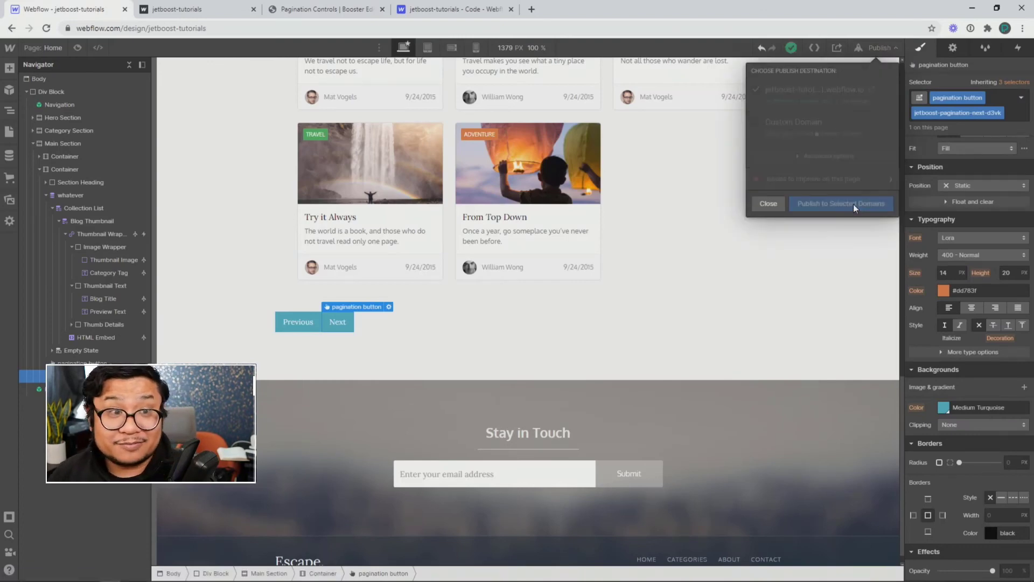
- Pass Jetboost's pagination controls test and rename the booster 'Seamless Pagination'
click(351, 11)
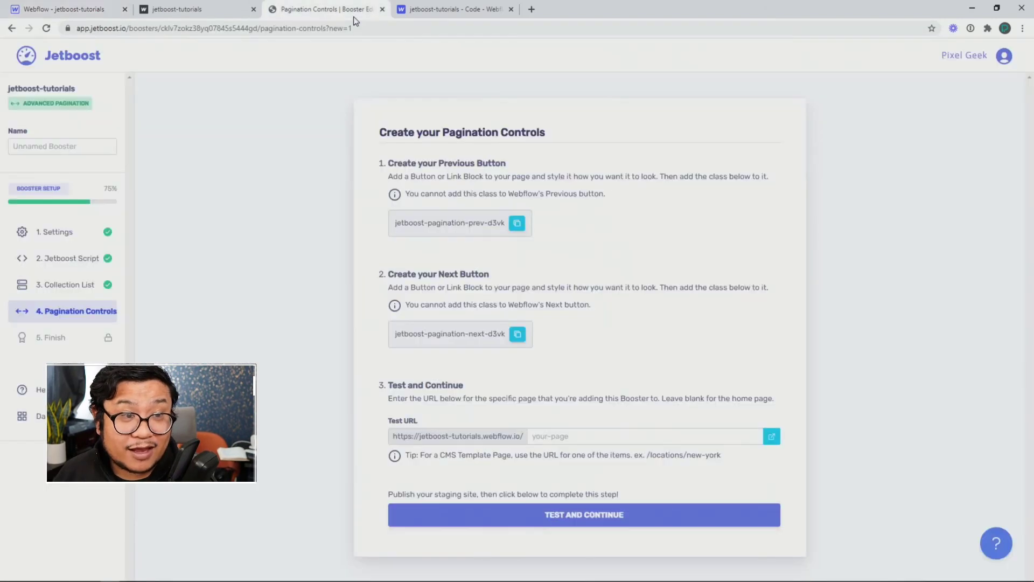
click(586, 514)
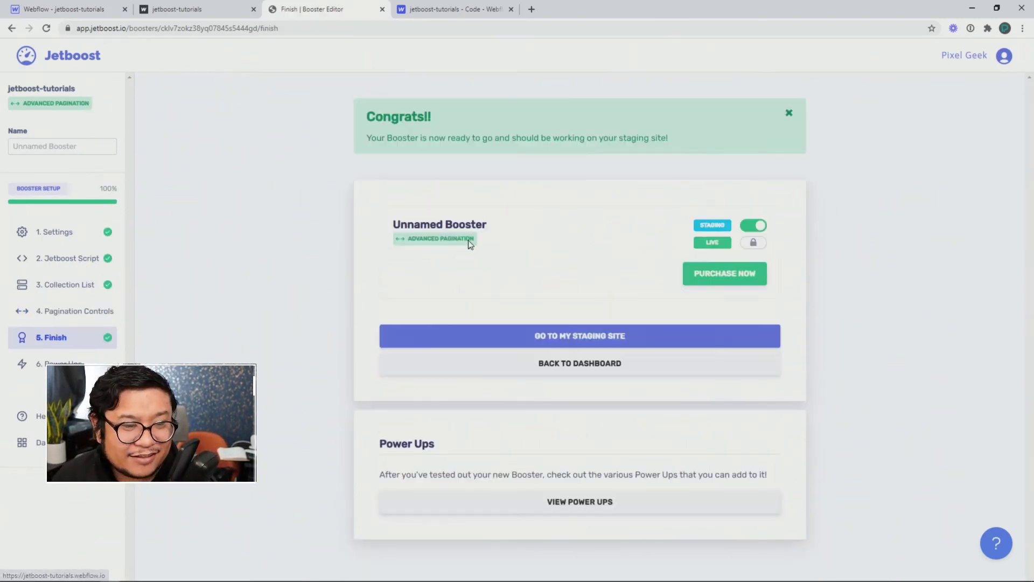
click(459, 225)
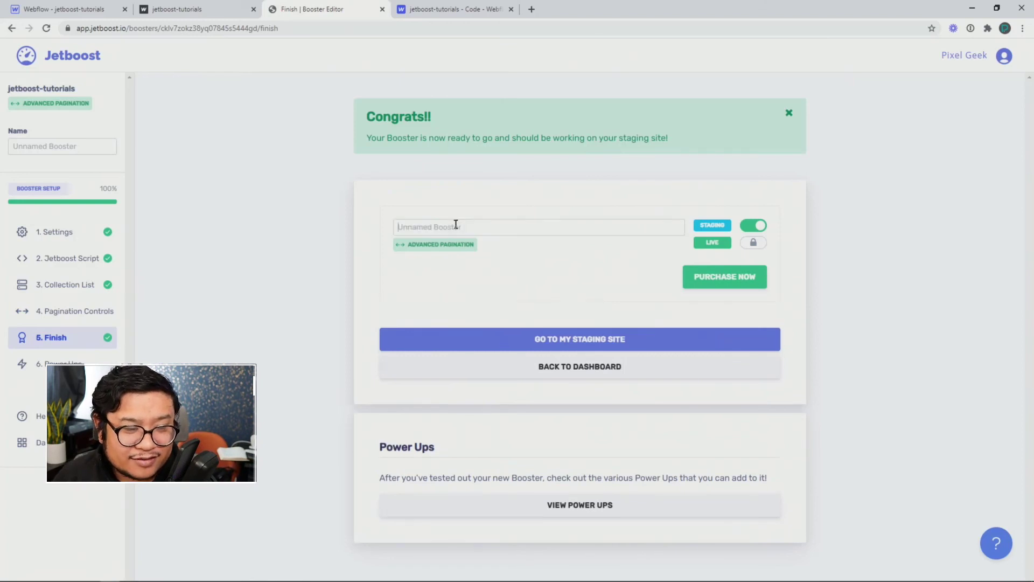
text(Seamless Pagin)
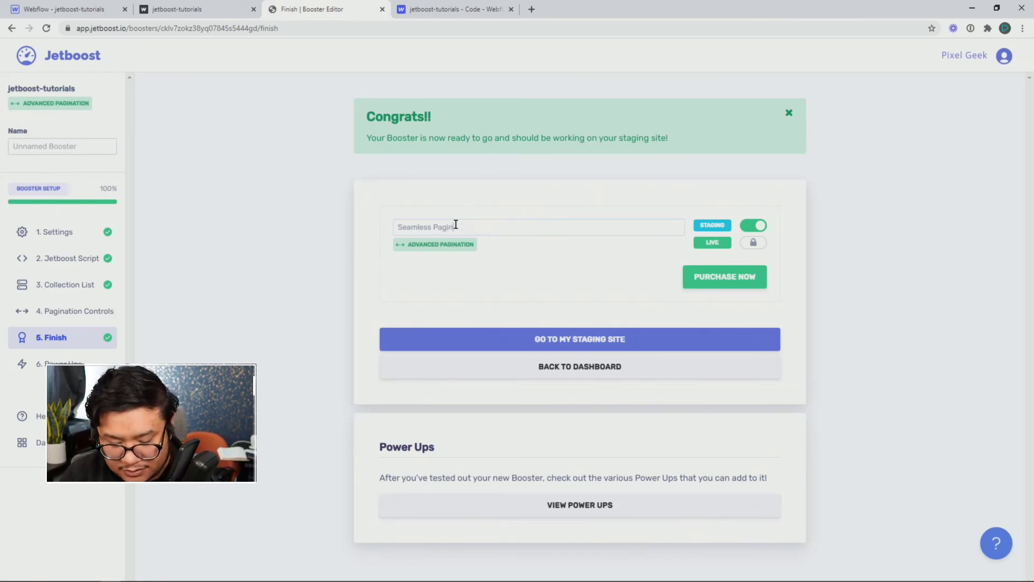
text(ation)
key(Return)
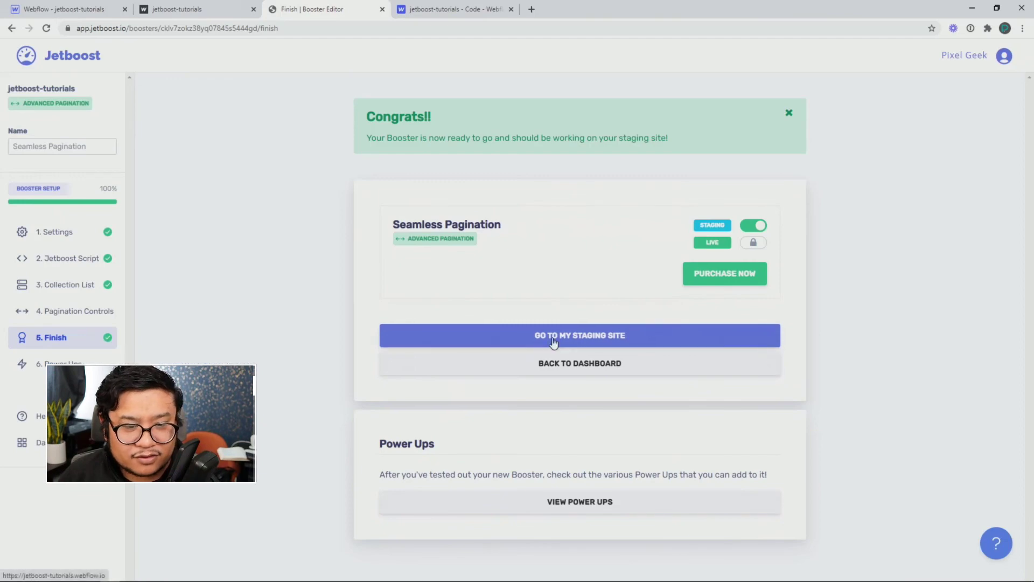
- On the staging site, page the Most Recent posts between page 1 and ?page=2 using Next and Previous
click(554, 342)
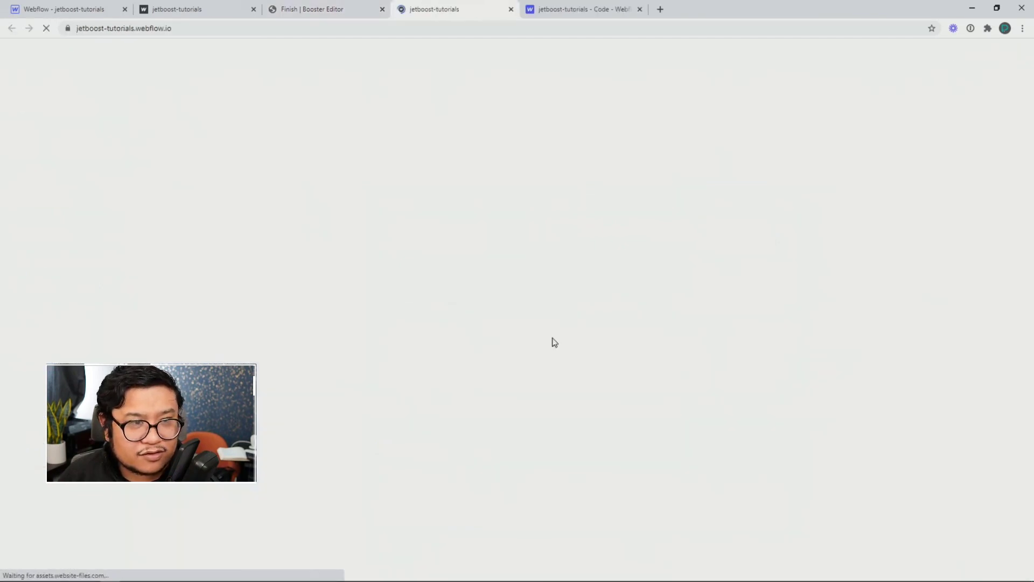
scroll(716, 275, down, 10)
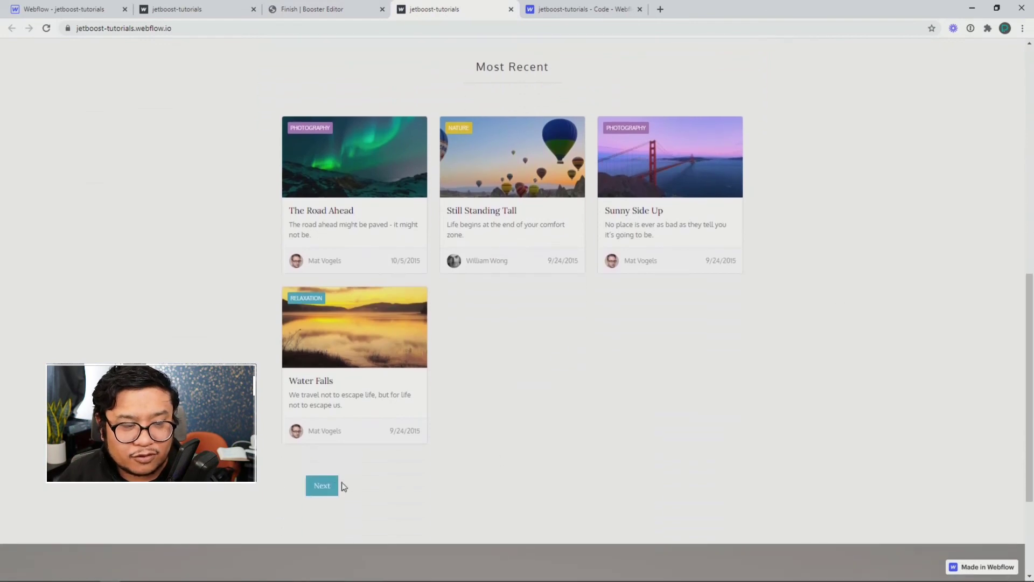
click(323, 487)
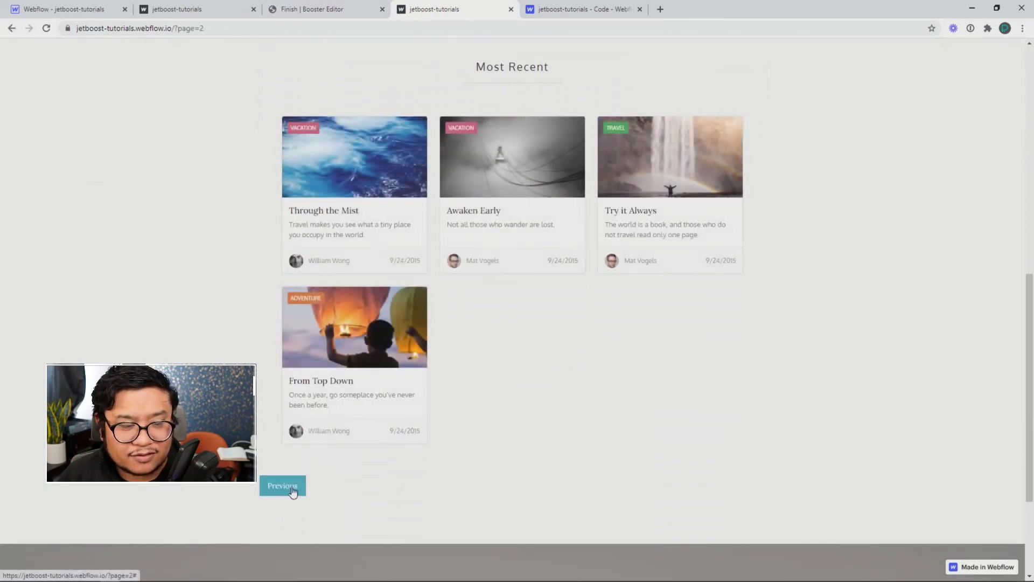
click(286, 490)
click(321, 487)
click(281, 488)
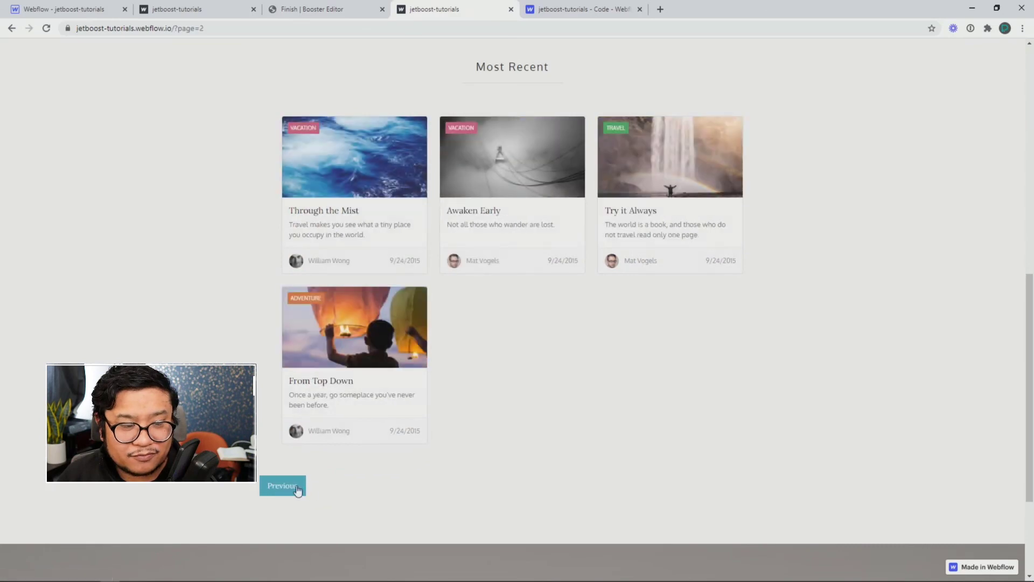